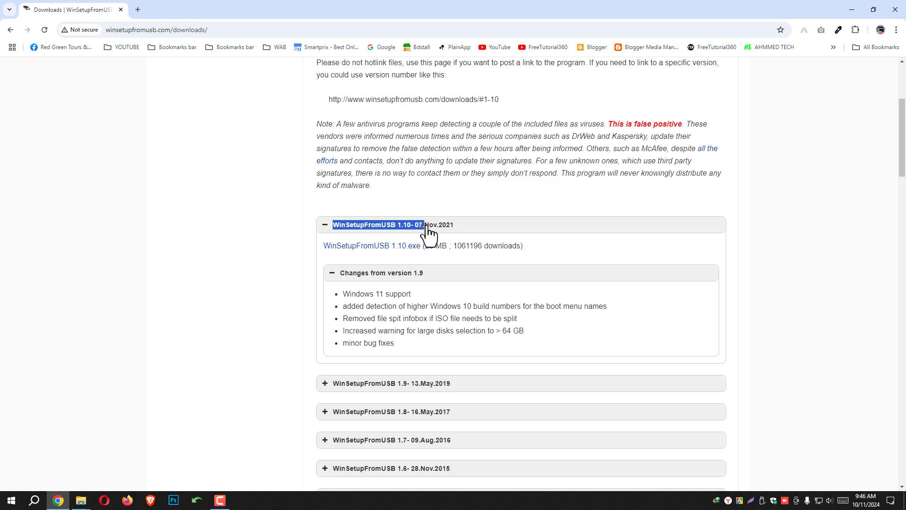
left_click(441, 226)
left_click(439, 227)
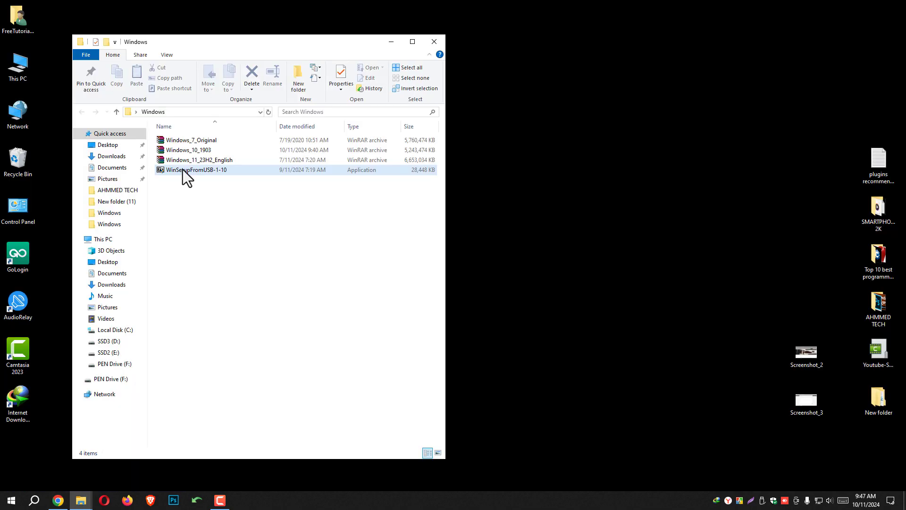
Run the WinSetupFromUSB-1-10 self-extracting archive and extract it into the Windows folder on the desktop.
left_click(191, 169)
right_click(202, 170)
left_click(218, 177)
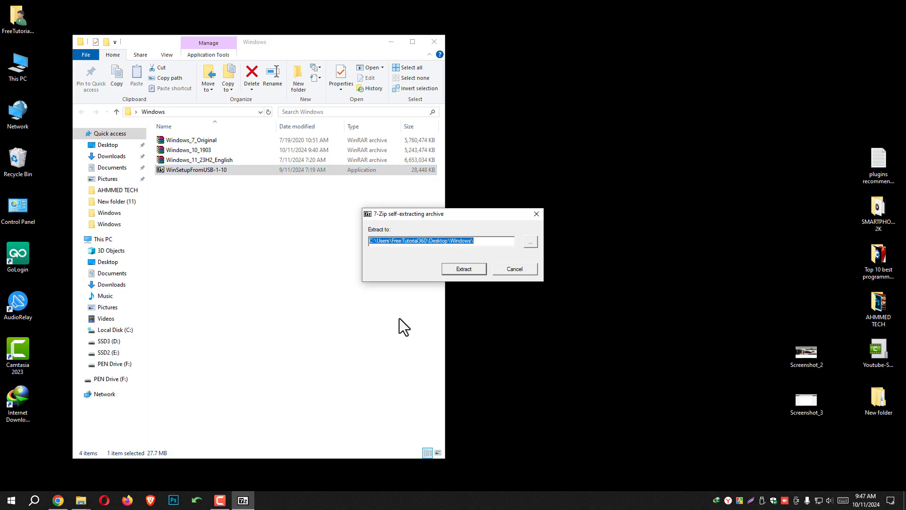
left_click(469, 270)
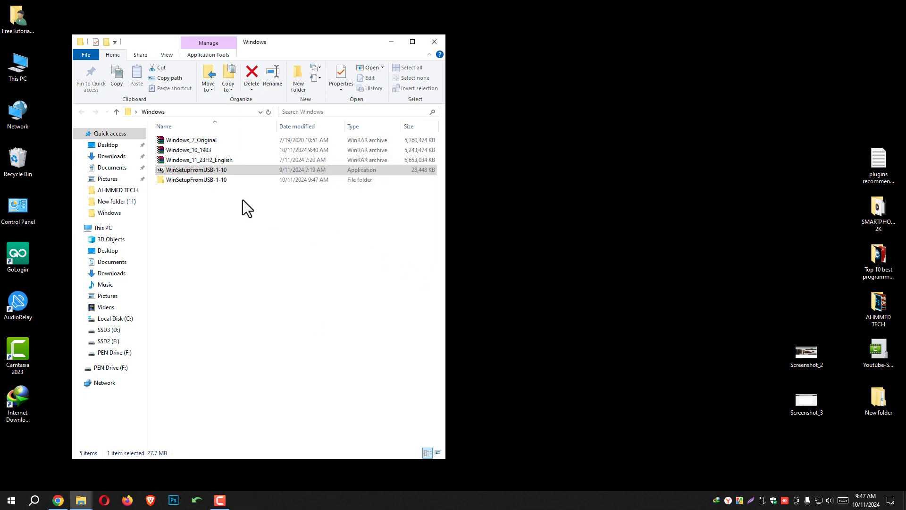
Open the extracted WinSetupFromUSB-1-10 folder and select the WinSetupFromUSB_1-10_x64 application.
left_click(197, 143)
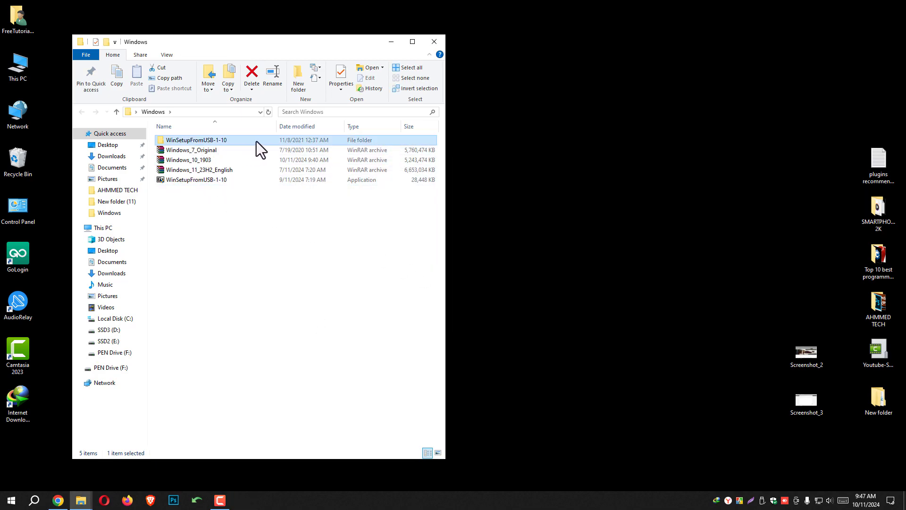
double_click(256, 140)
left_click(215, 161)
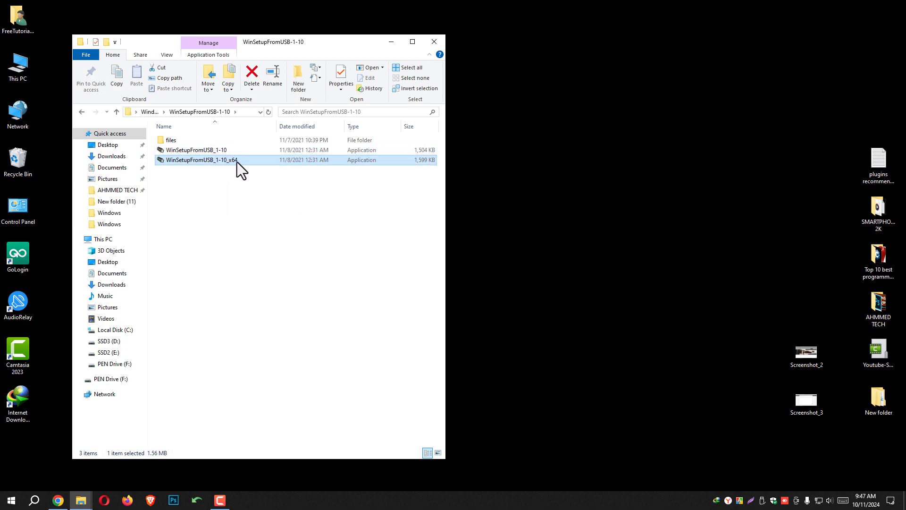
Check the system type in the properties of This PC, then close the Settings window.
right_click(24, 69)
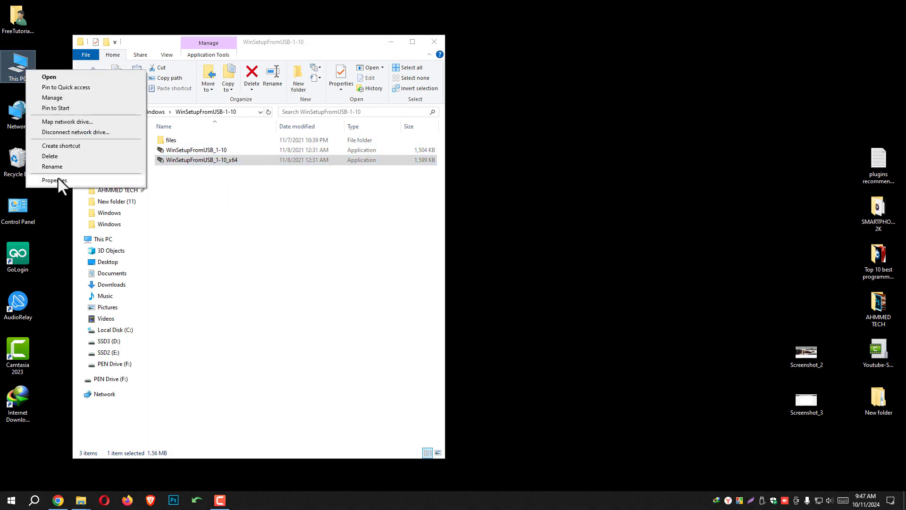
left_click(83, 178)
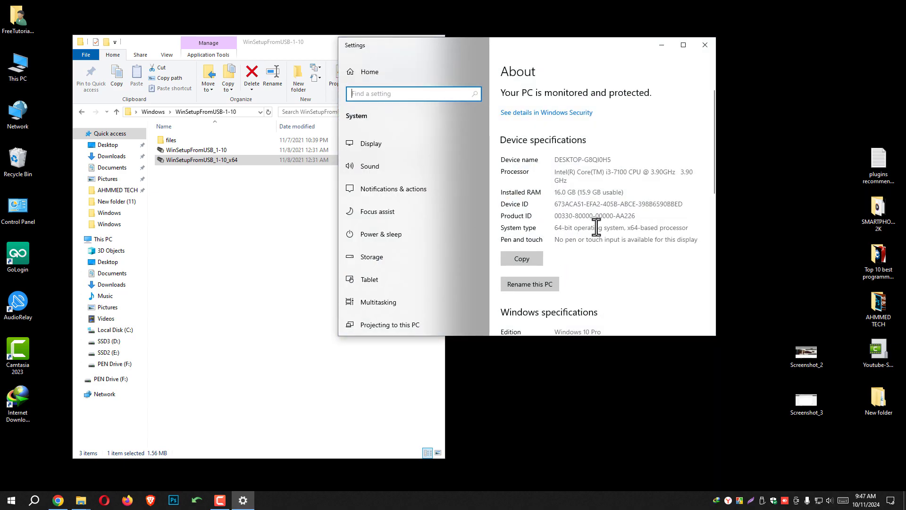
left_click(565, 230)
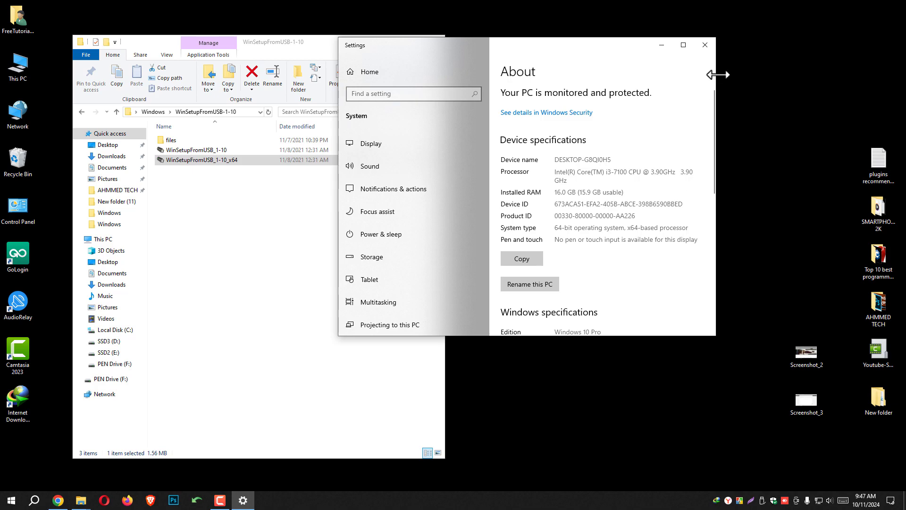
left_click(705, 45)
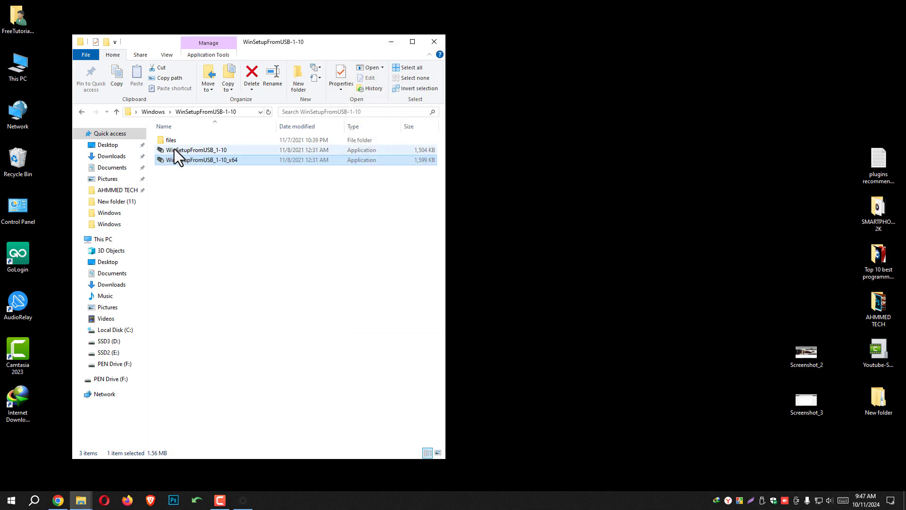
Launch WinSetupFromUSB_1-10_x64, place its window beside the folder window, and dismiss the primary partition warning.
right_click(214, 160)
left_click(234, 166)
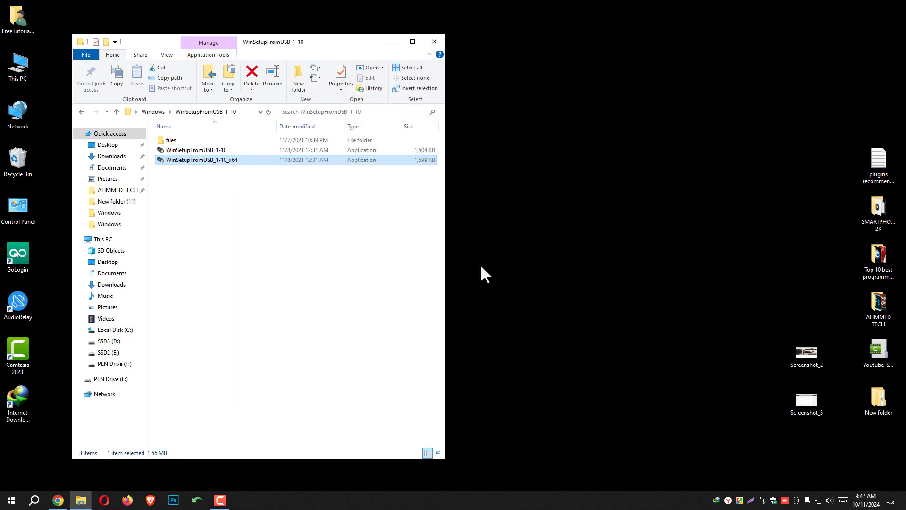
left_click_drag(237, 76, 534, 93)
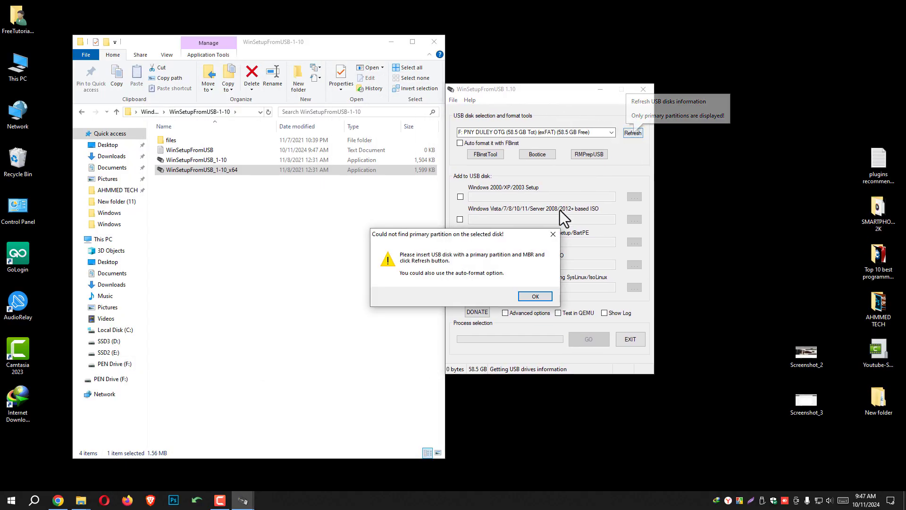
left_click(542, 298)
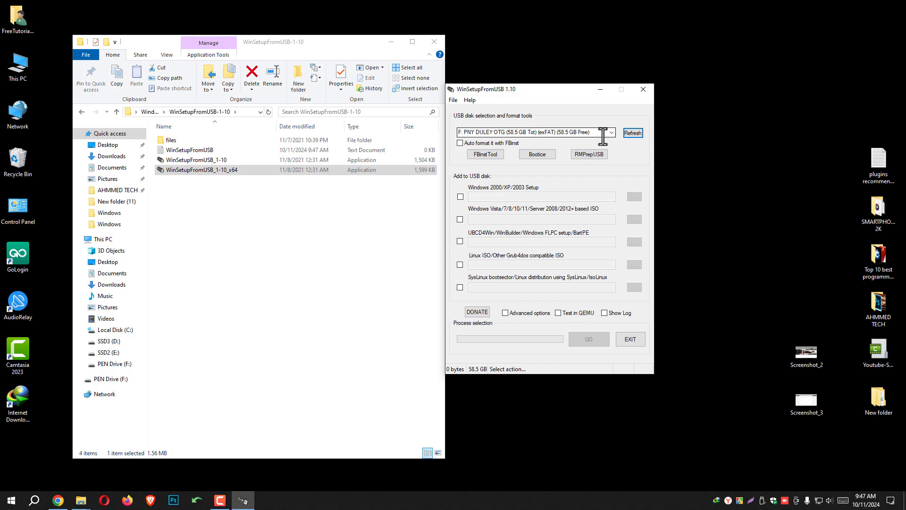
Check the PEN Drive (F:) in This PC against the selected USB disk, then close that window.
left_click(18, 72)
double_click(17, 72)
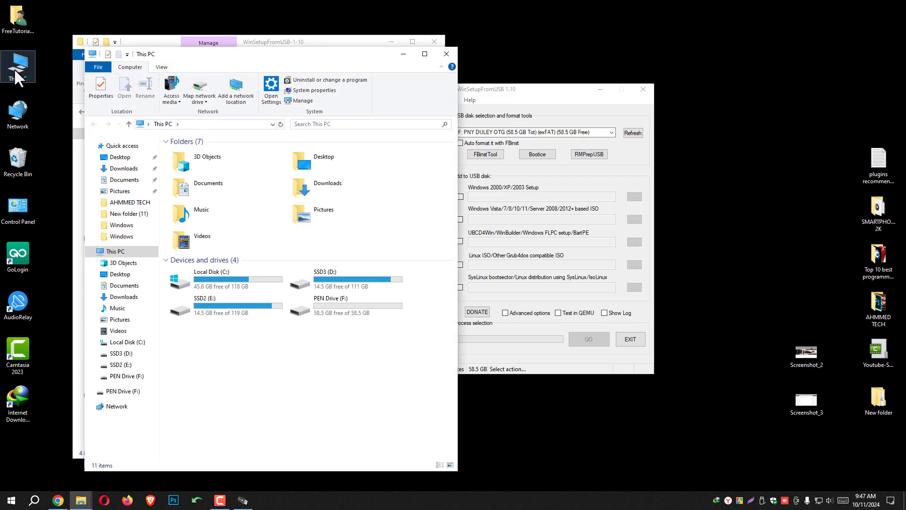
left_click(336, 314)
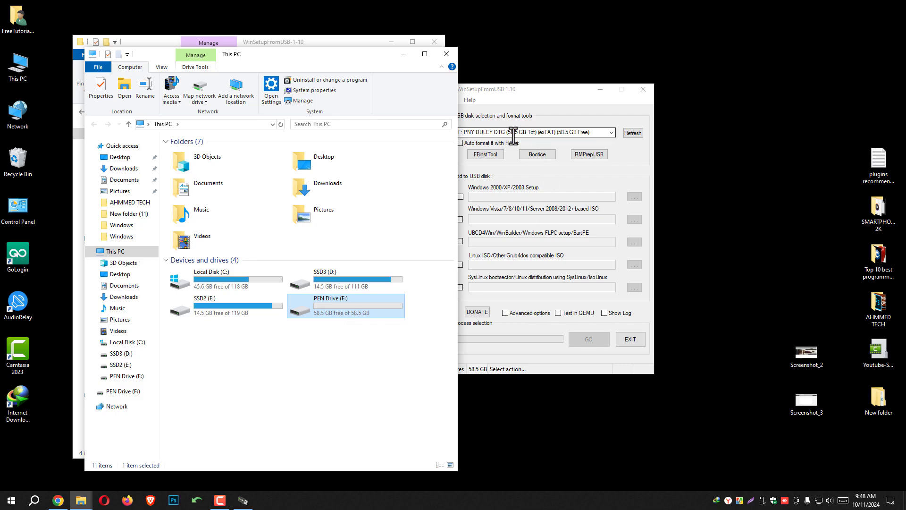
left_click(446, 53)
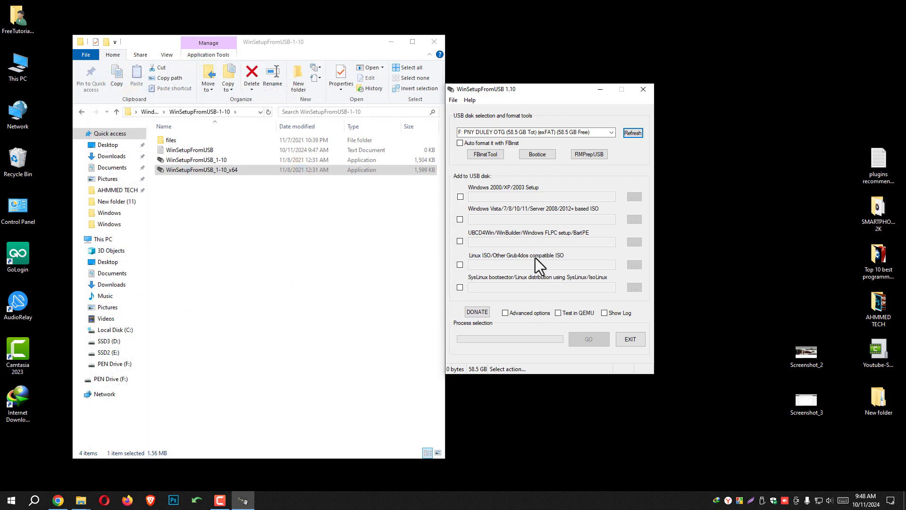
Enable Auto format it with FBinst for drive F: and the Windows Vista/7/8/10/11/Server 2008/2012+ based ISO source.
left_click_drag(518, 92, 528, 94)
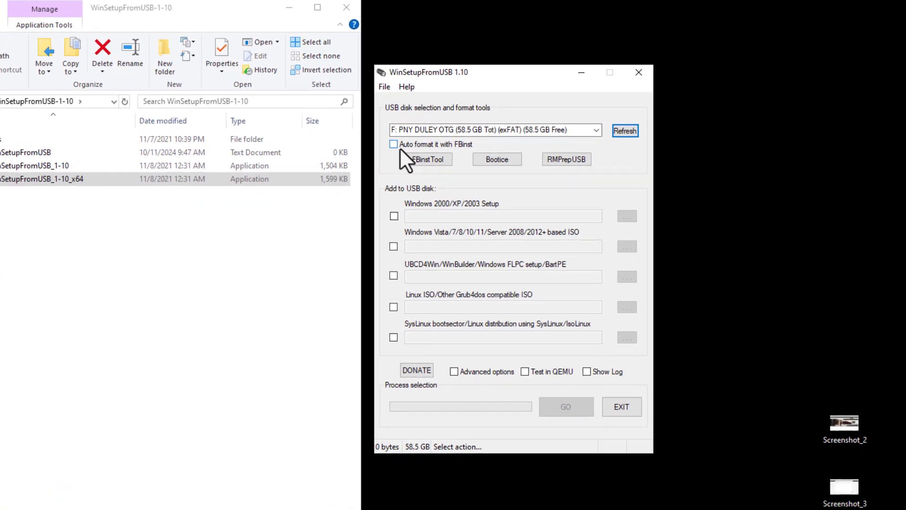
left_click(393, 145)
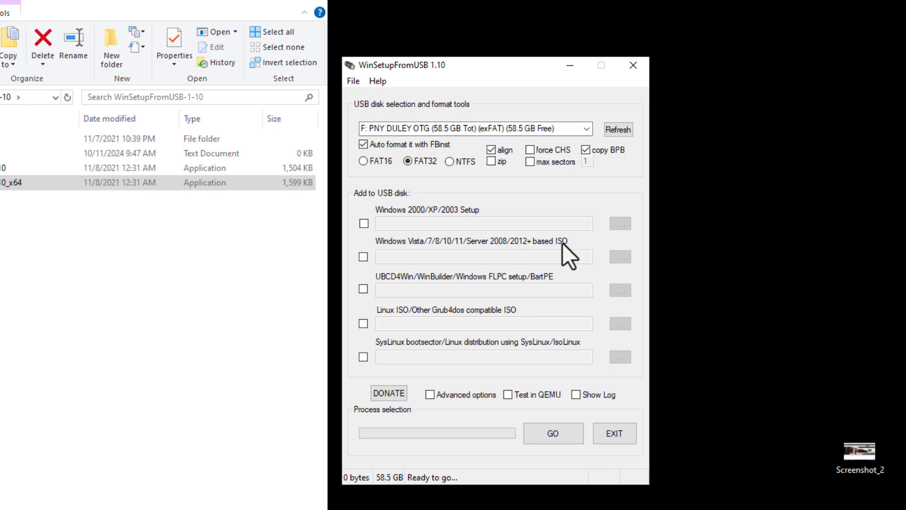
left_click(364, 258)
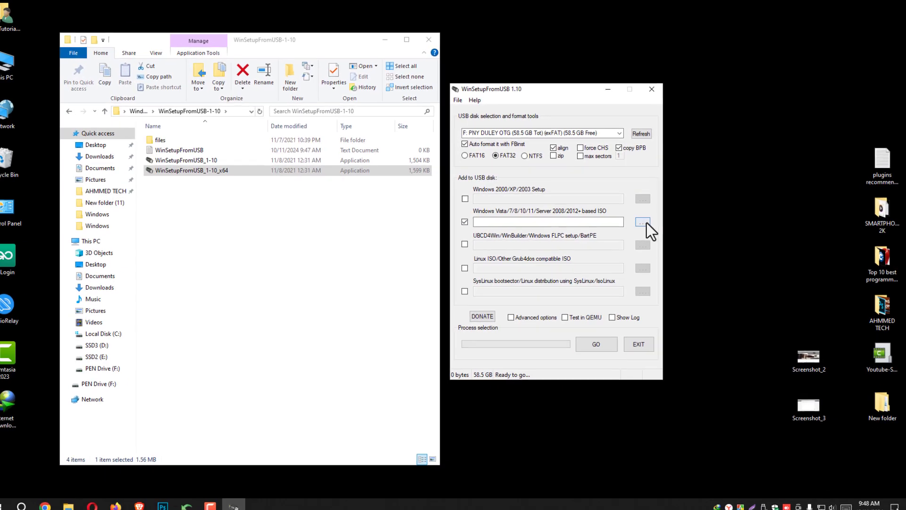
Choose Windows_7_Original from the desktop's Windows folder as the ISO source file.
left_click(645, 221)
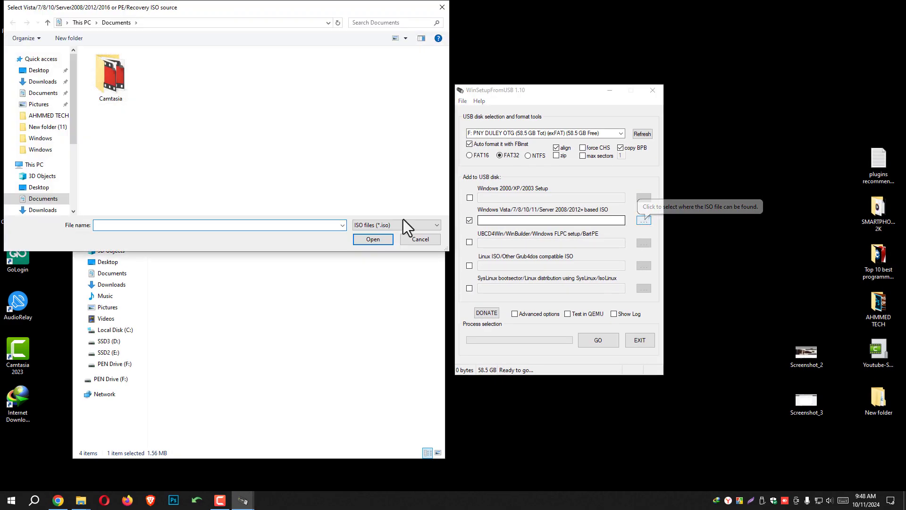
left_click(40, 71)
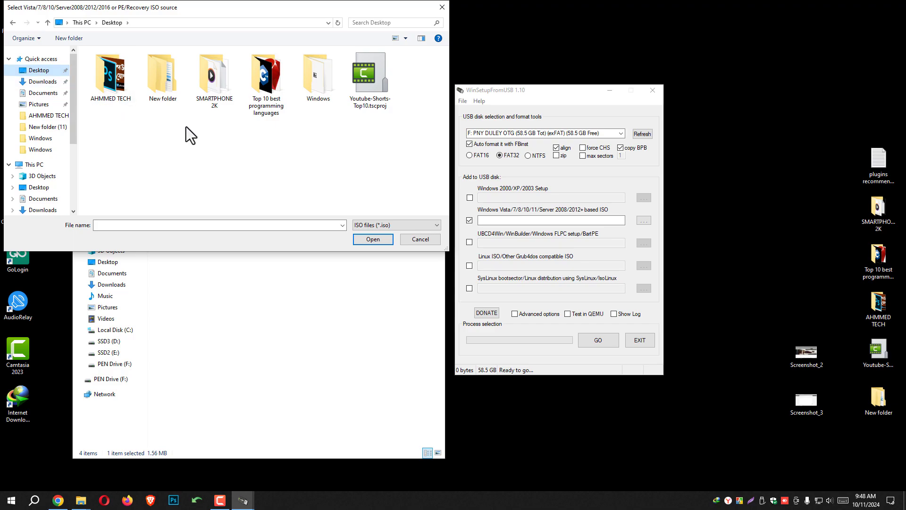
double_click(317, 79)
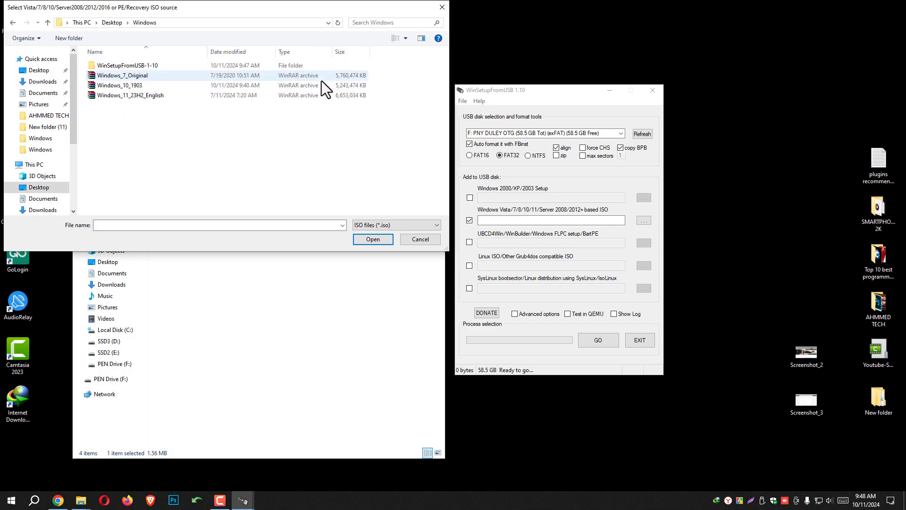
left_click_drag(197, 11, 228, 73)
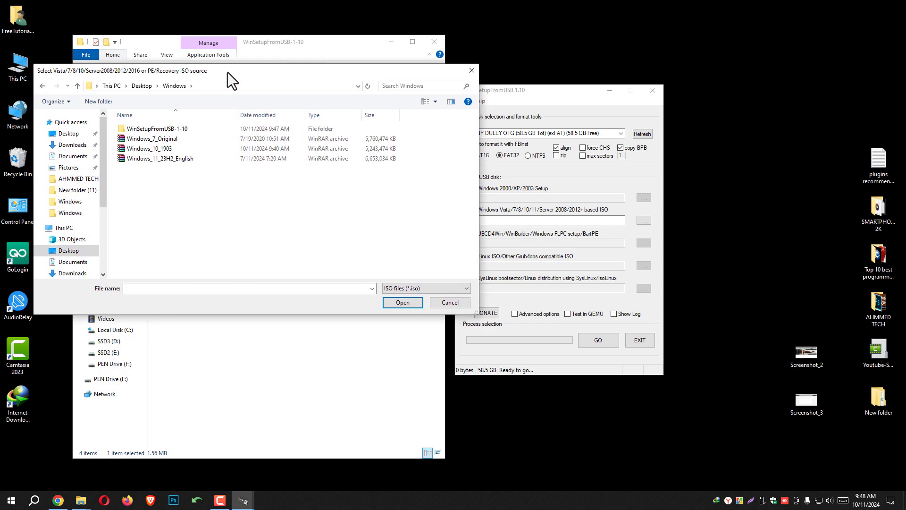
left_click(158, 139)
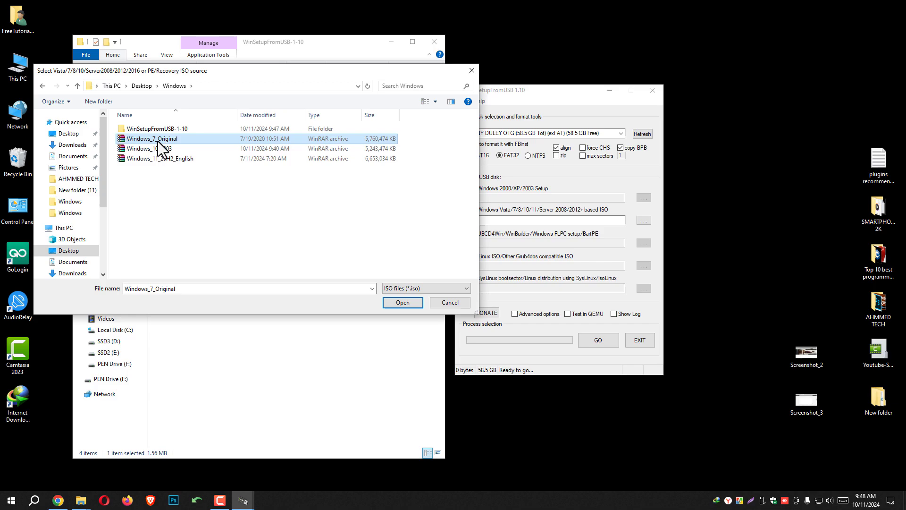
left_click(403, 302)
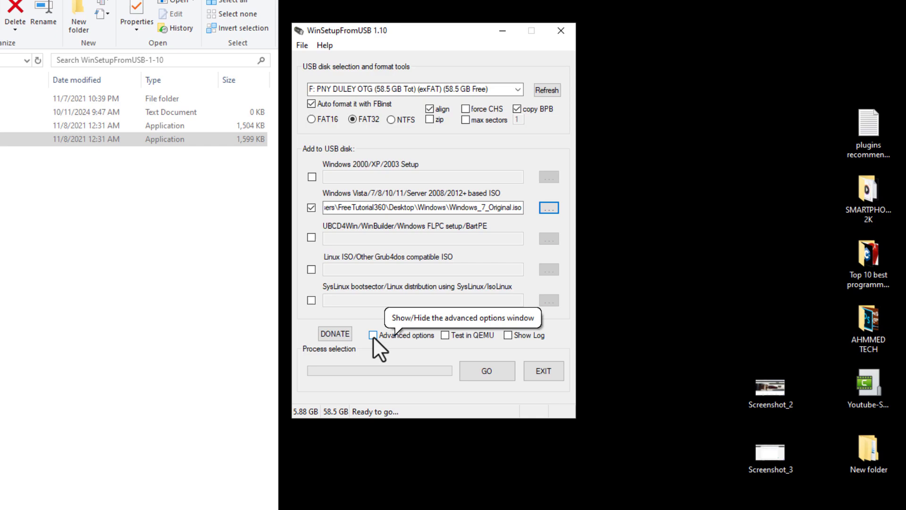
Enable custom menu names for Vista/7/8/Server Source in the advanced options and close them.
left_click(373, 335)
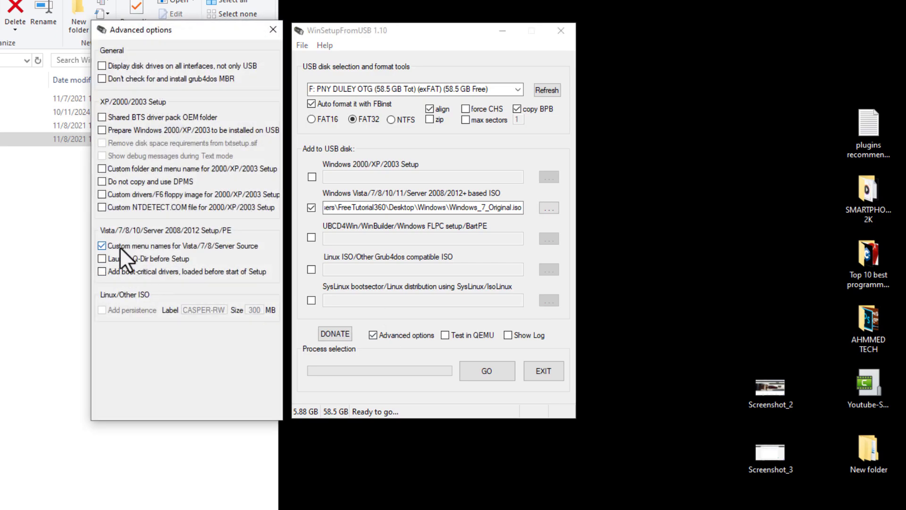
left_click(273, 30)
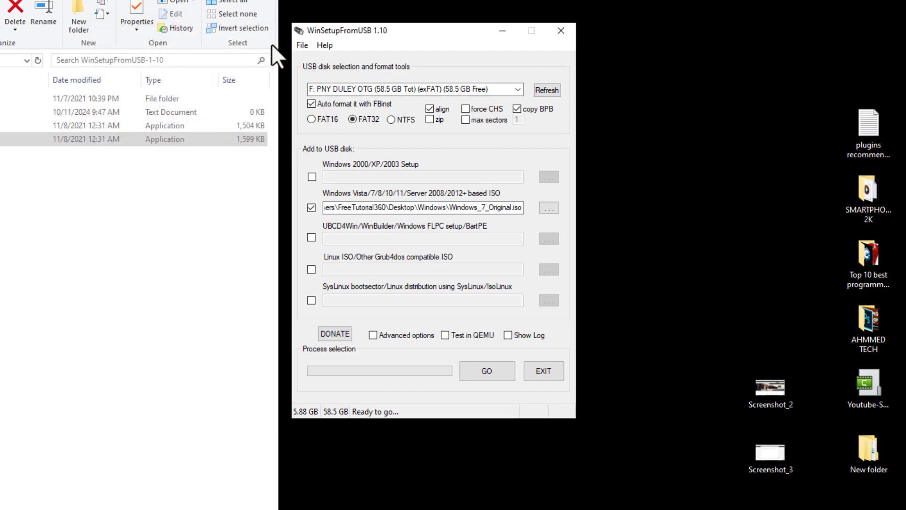
Start creating the bootable USB disk, accept both erase and reformat warnings, and bring up This PC in the folder window.
left_click(486, 368)
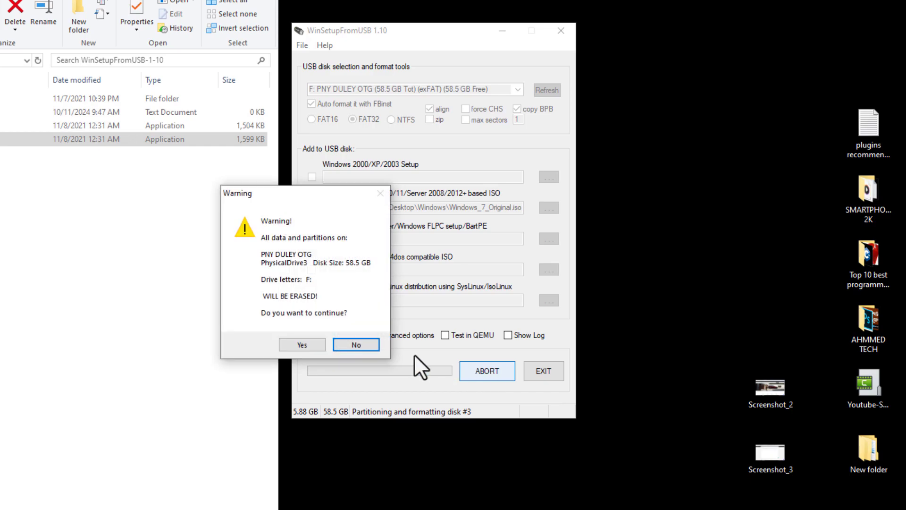
left_click(304, 343)
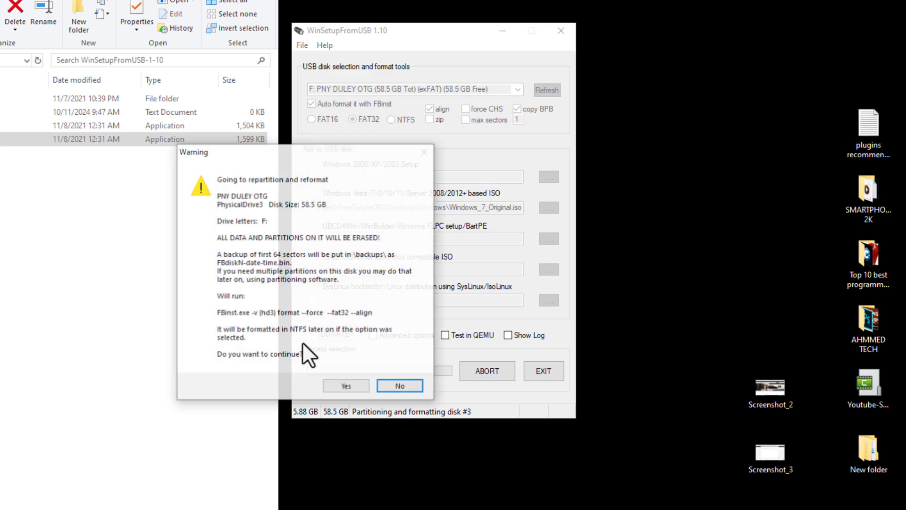
left_click(345, 385)
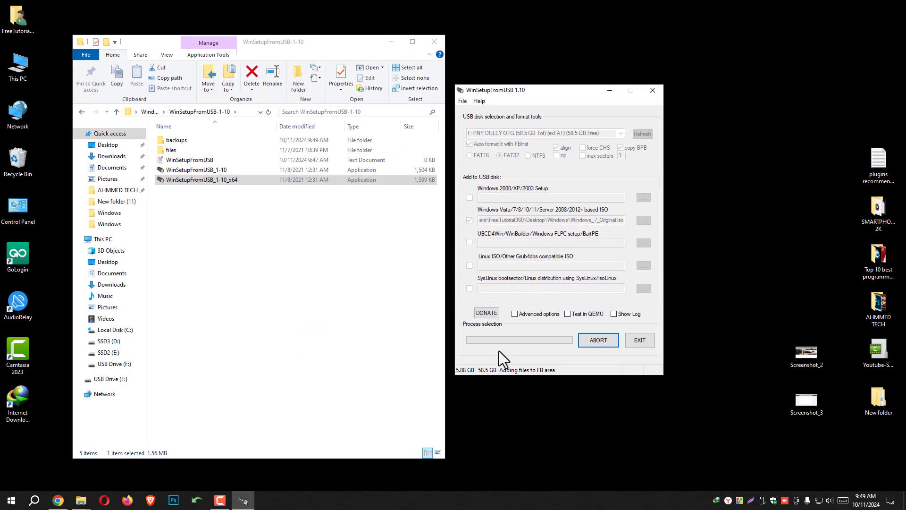
left_click(99, 240)
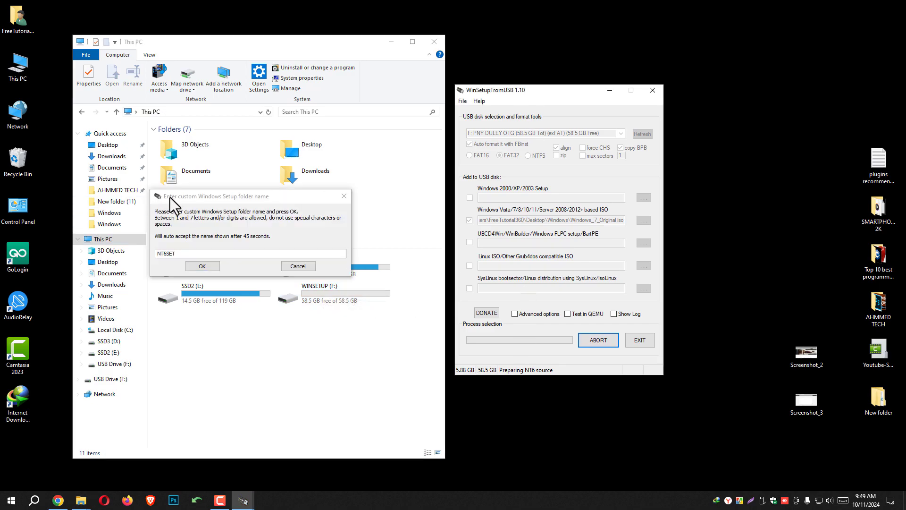
Set the custom Windows Setup folder name to "Windows" and accept it.
left_click_drag(170, 197, 432, 214)
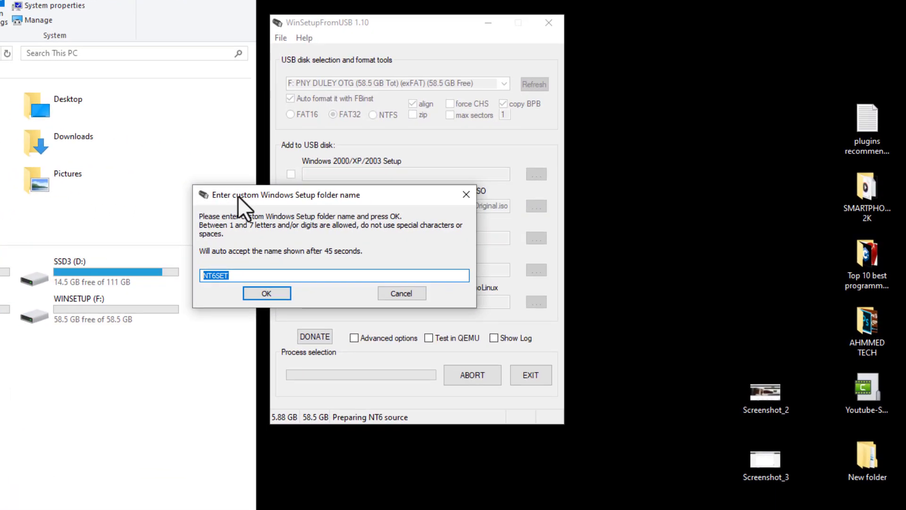
left_click_drag(238, 196, 320, 198)
type("Win")
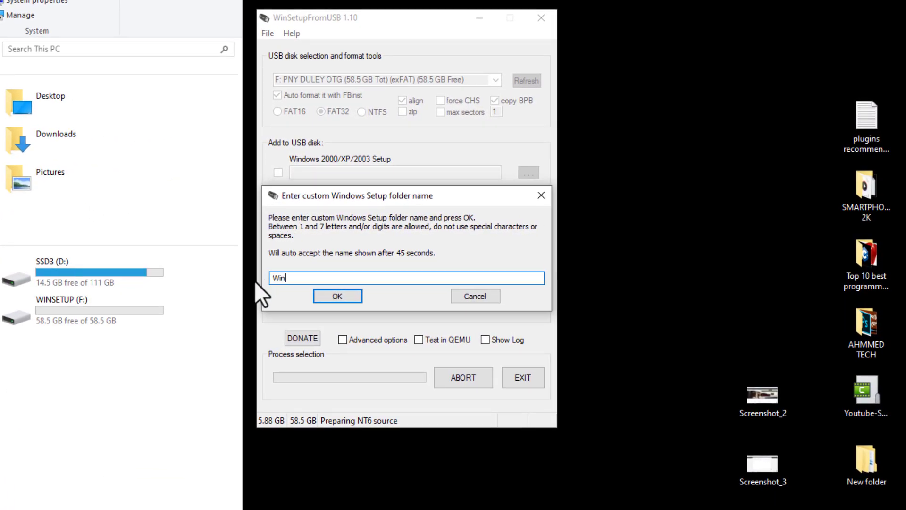
type("dows")
left_click(337, 296)
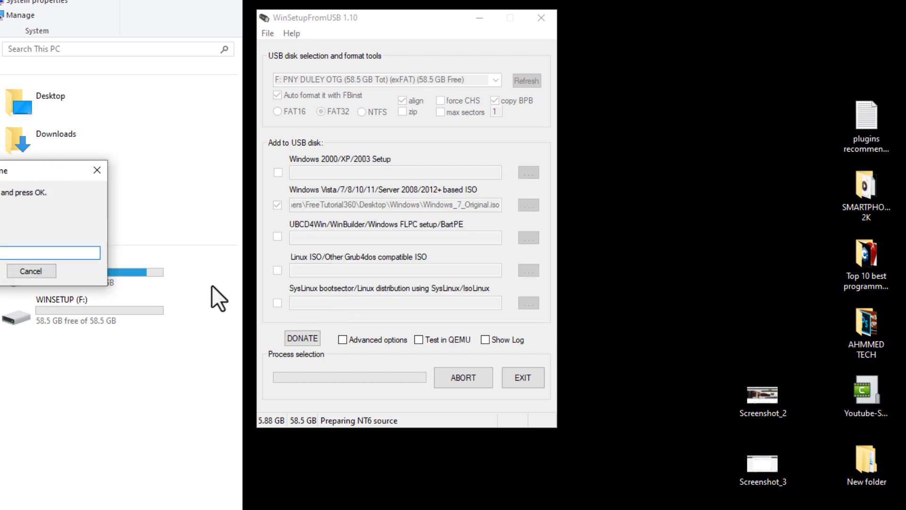
Set the custom Windows Setup boot menu name to "Windows 7" and accept it.
left_click_drag(28, 175, 379, 200)
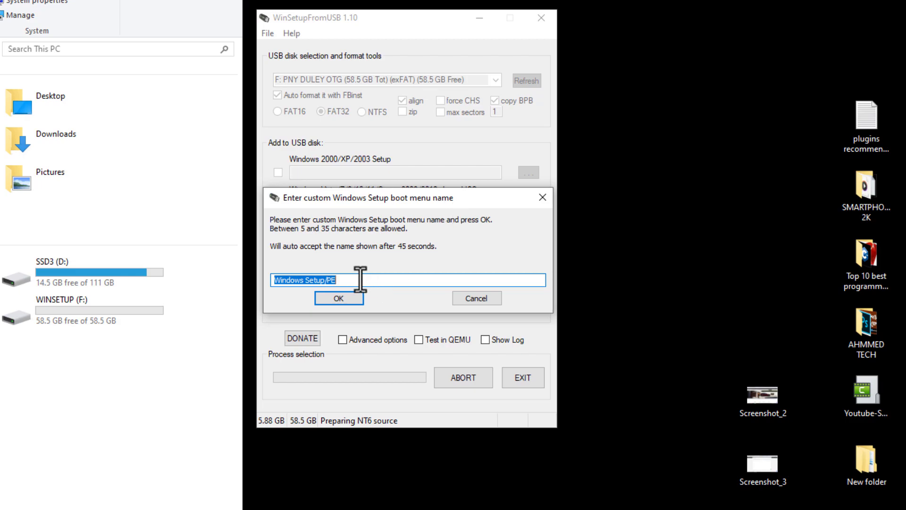
left_click_drag(360, 280, 307, 280)
type("7")
left_click(341, 297)
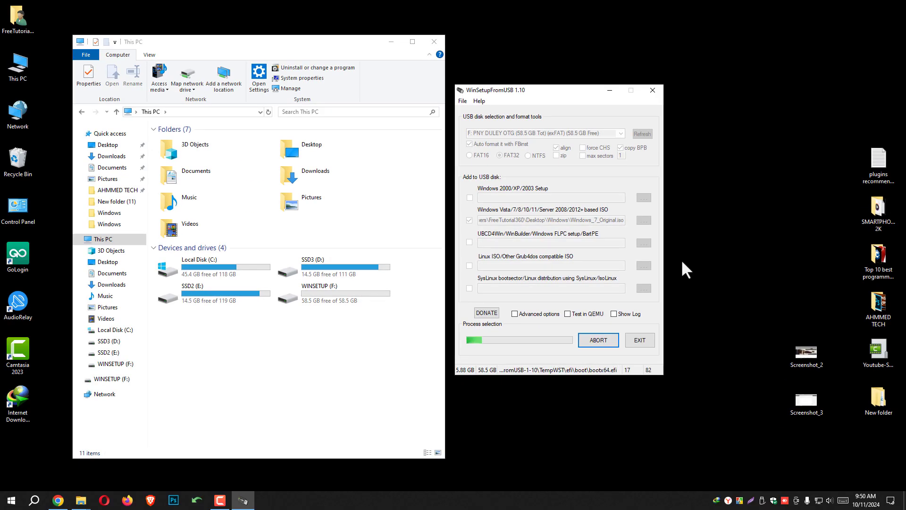
Acknowledge the finished Windows 7 job and refresh the drives shown in This PC.
right_click(0, 376)
left_click(297, 378)
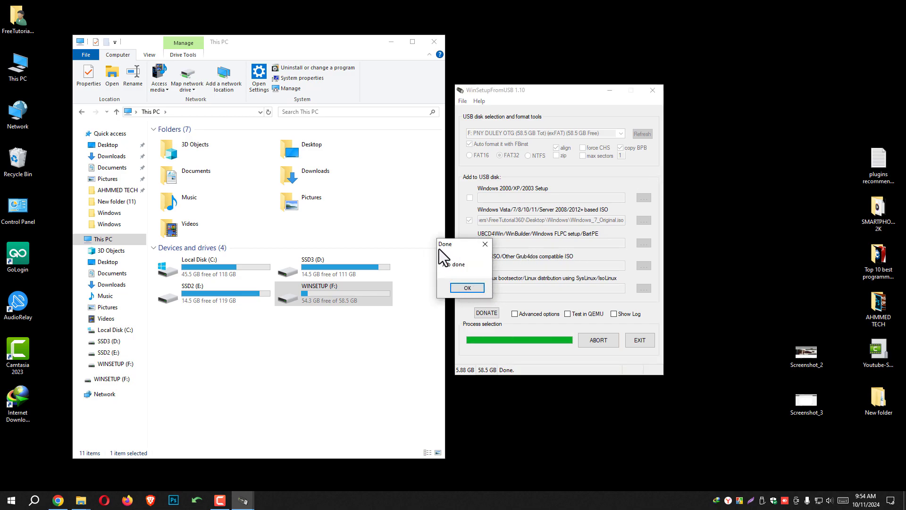
left_click(467, 288)
right_click(332, 345)
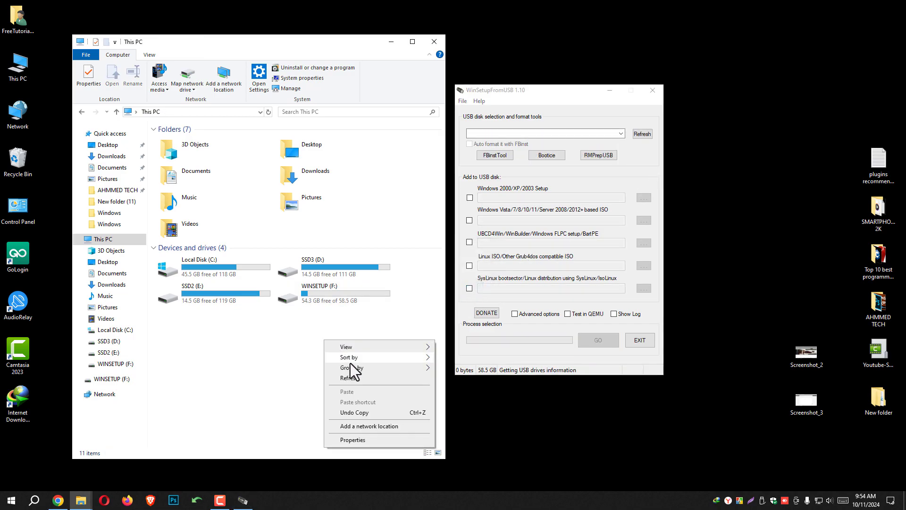
left_click(353, 376)
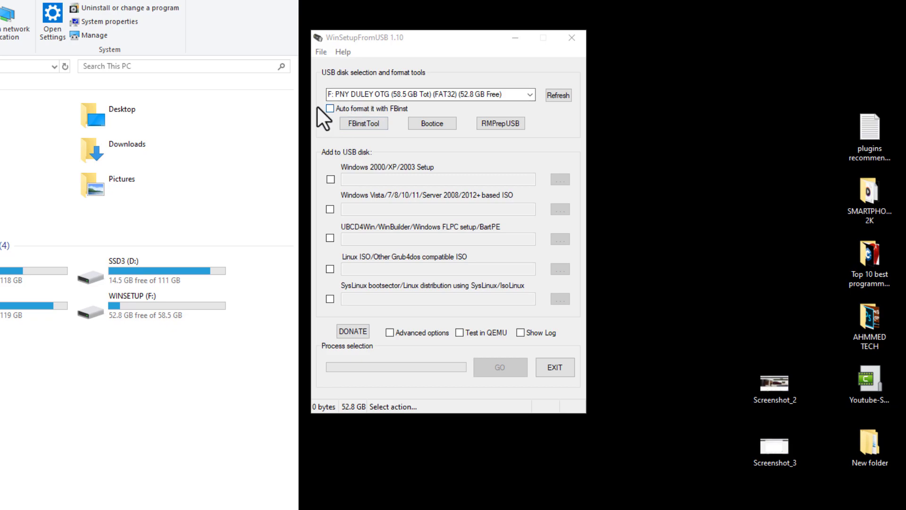
Add the Windows_10_1903 ISO as the Windows Vista/7/8/10/11/Server 2008/2012+ based ISO source.
left_click(330, 208)
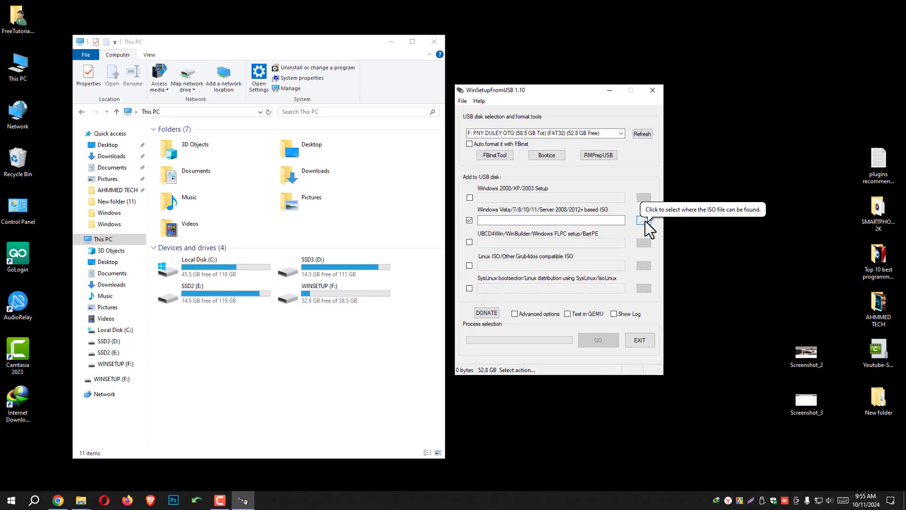
left_click(644, 221)
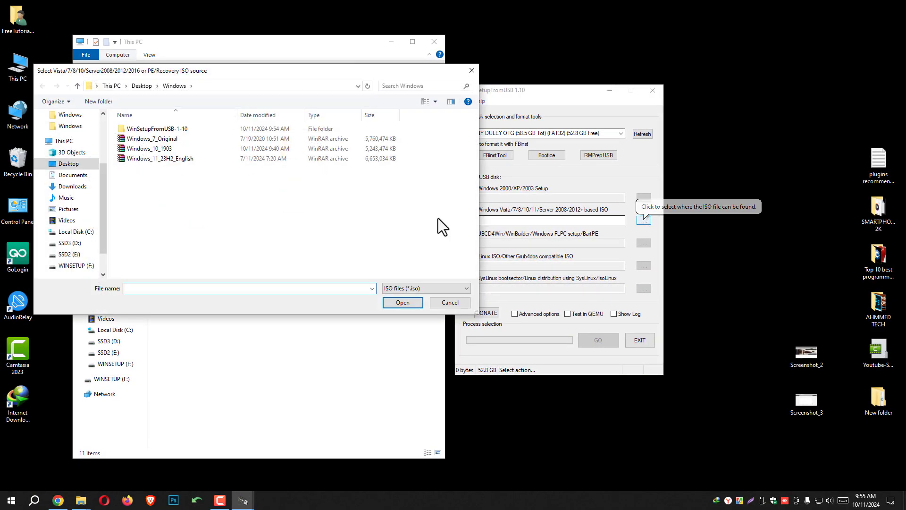
left_click(180, 148)
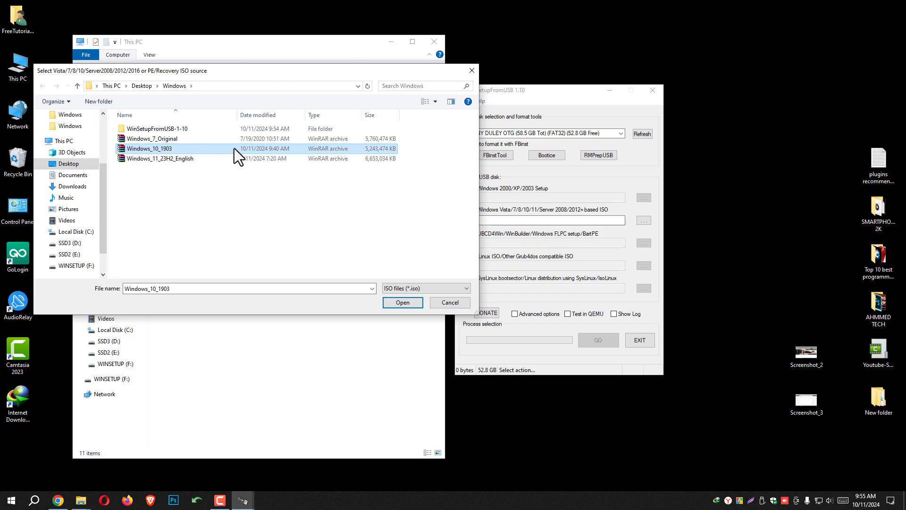
left_click(403, 302)
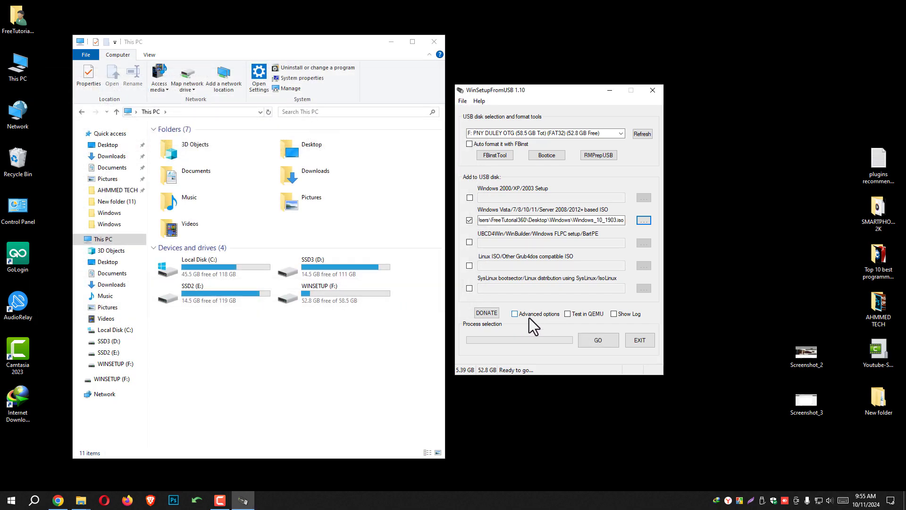
Enable custom menu names for the Vista/7/8/Server Source in the advanced options for the Windows 10 job.
left_click(515, 314)
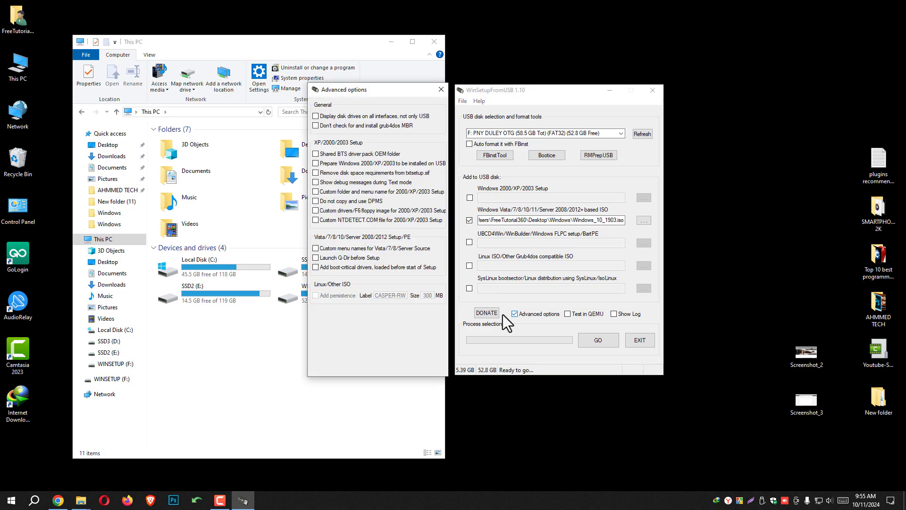
left_click(320, 250)
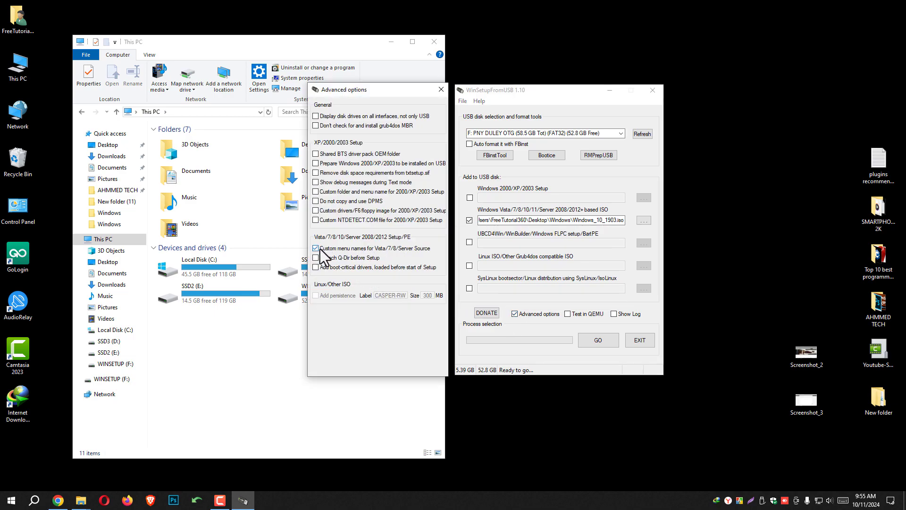
left_click(439, 90)
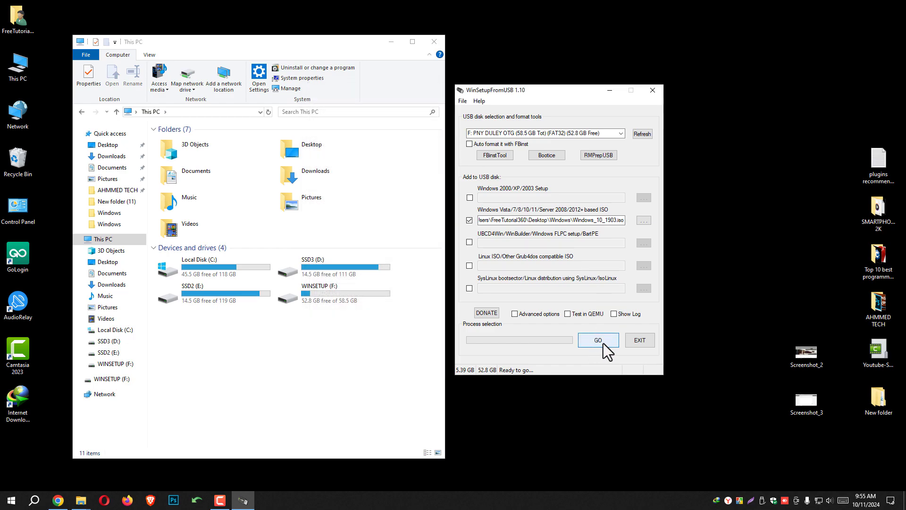
Start adding Windows 10 to the USB disk and set its custom setup folder name to "Window".
left_click(598, 339)
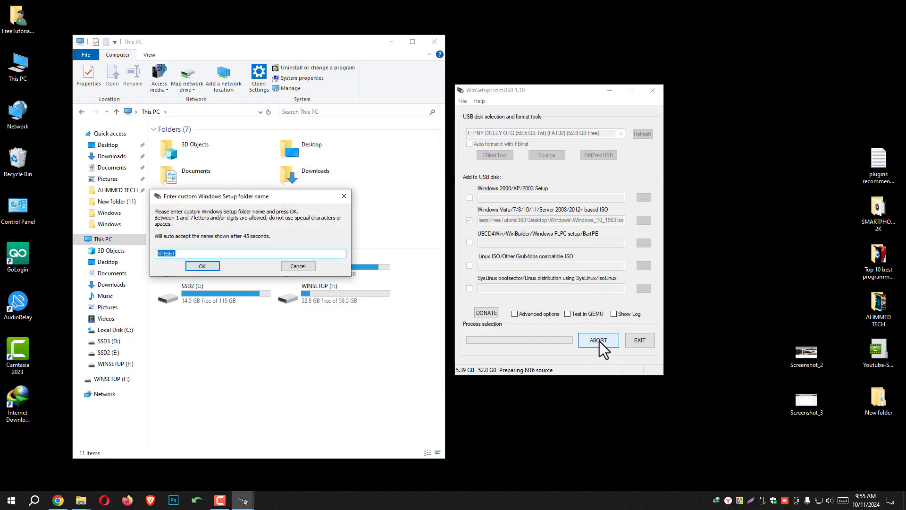
left_click_drag(213, 196, 521, 219)
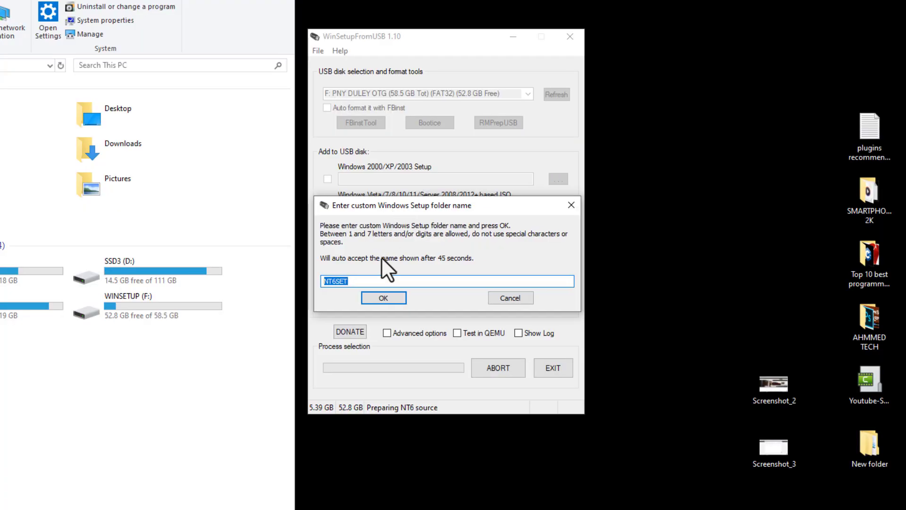
type("Windos")
key("BackSpace")
type("w")
left_click(383, 296)
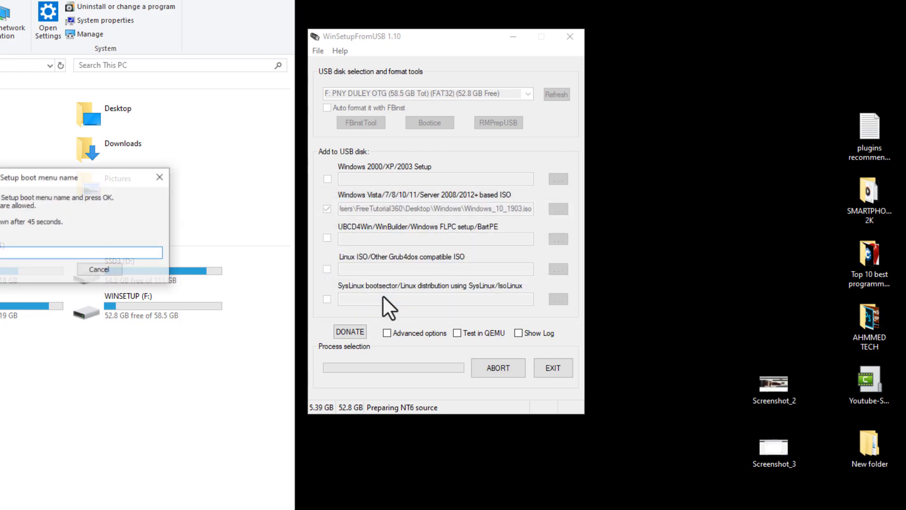
Set the custom Windows Setup boot menu name to "Windows 10" and acknowledge the completed job.
left_click_drag(29, 179, 405, 199)
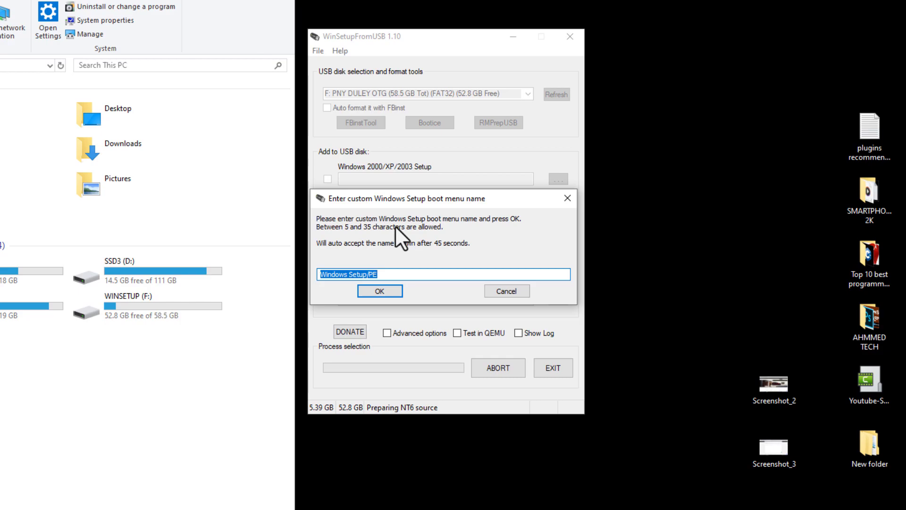
key("End")
key("BackSpace")
key("BackSpace")
key("BackSpace")
key("BackSpace")
key("BackSpace")
key("BackSpace")
key("BackSpace")
key("BackSpace")
key("BackSpace")
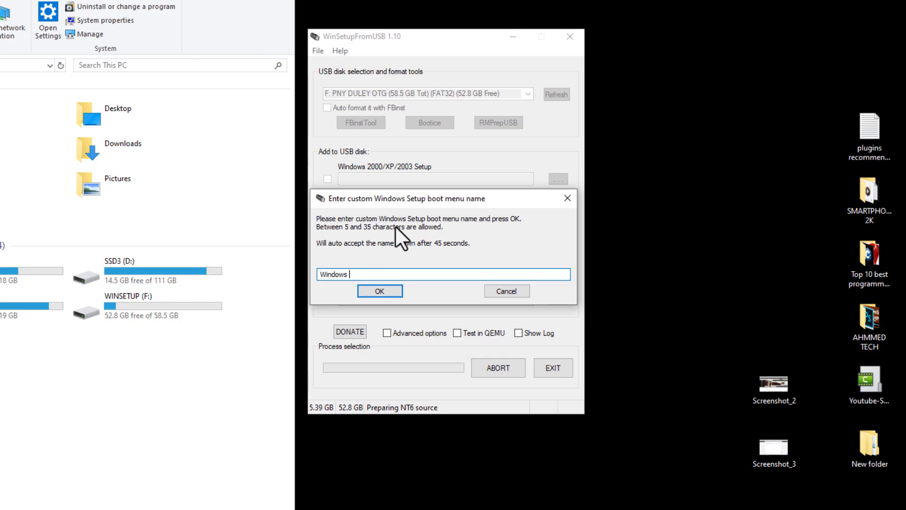
type("10")
left_click(383, 291)
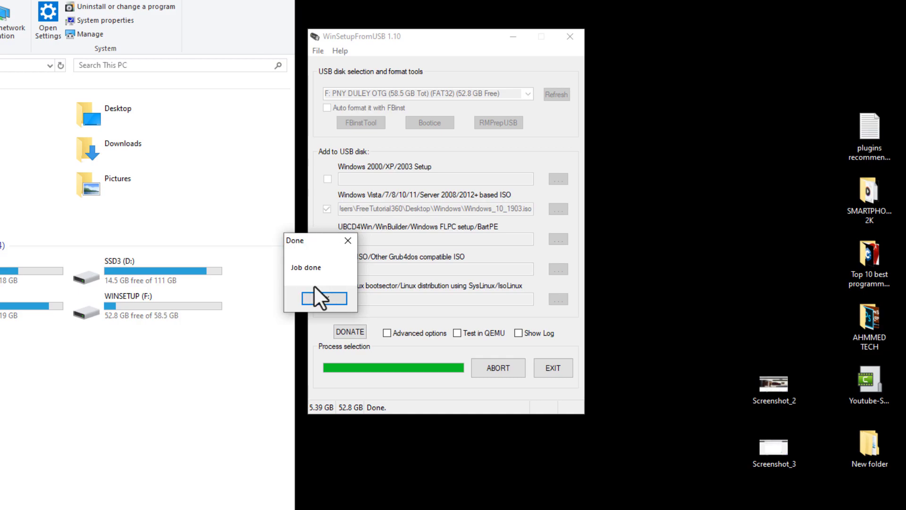
left_click(324, 298)
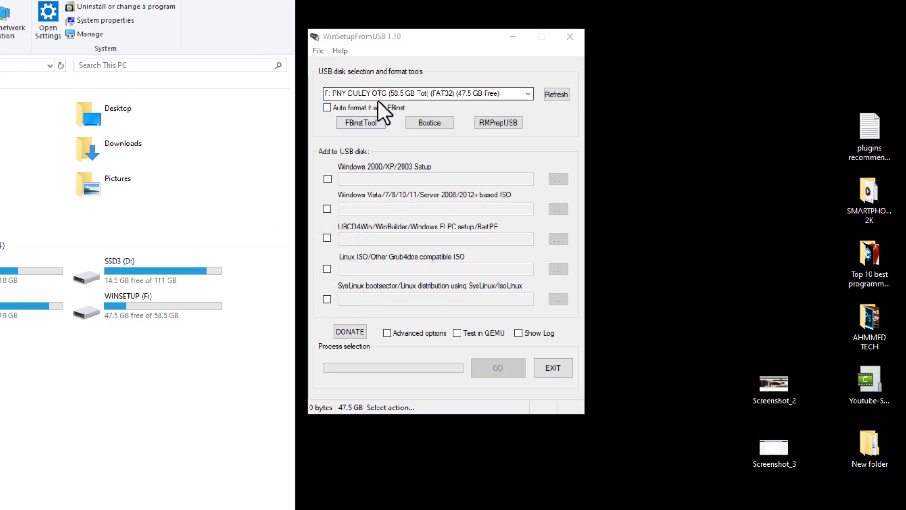
Add the Windows_11_23H2_English ISO as the Windows Vista/7/8/10/11/Server 2008/2012+ based ISO source.
left_click(327, 209)
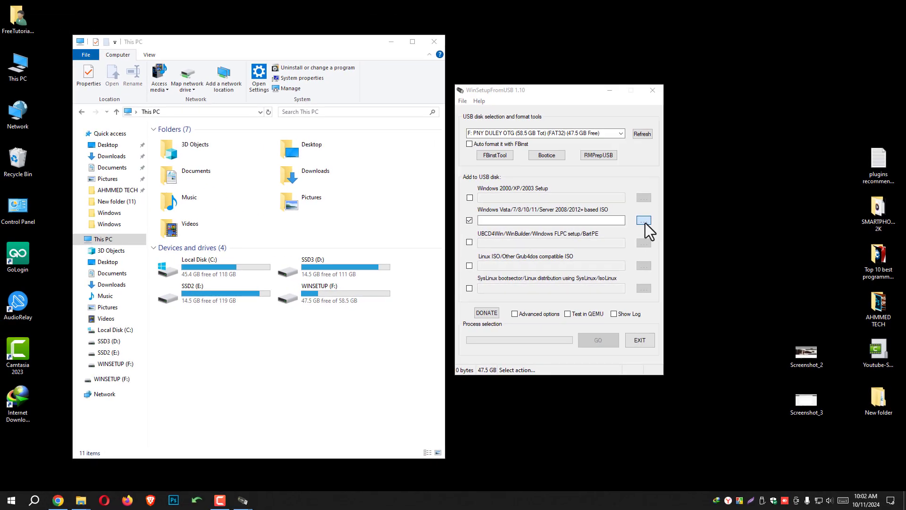
left_click(598, 215)
left_click(34, 142)
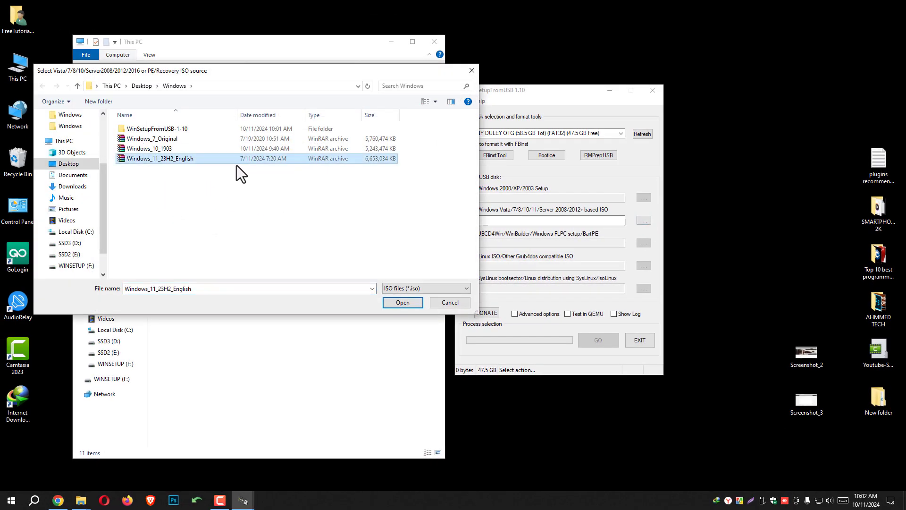
left_click(405, 304)
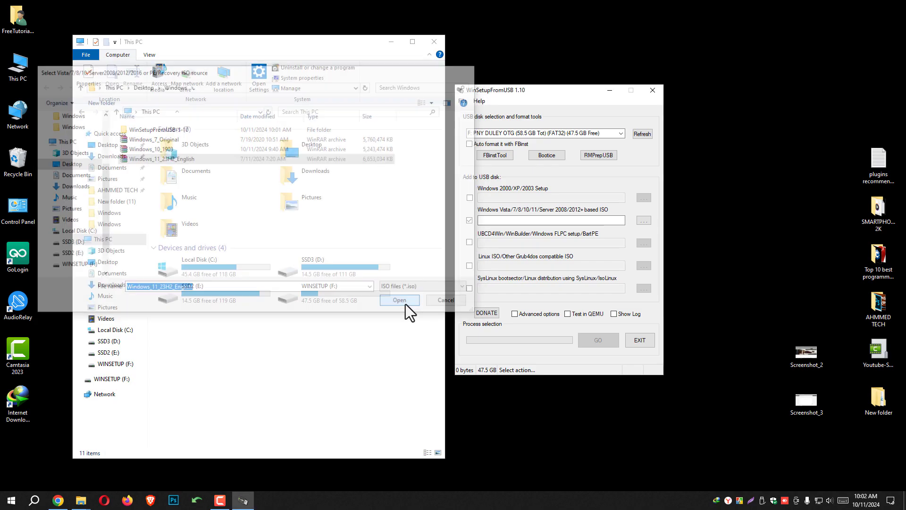
Enable custom menu names for the Vista/7/8/Server Source in the advanced options for the Windows 11 job.
left_click(515, 314)
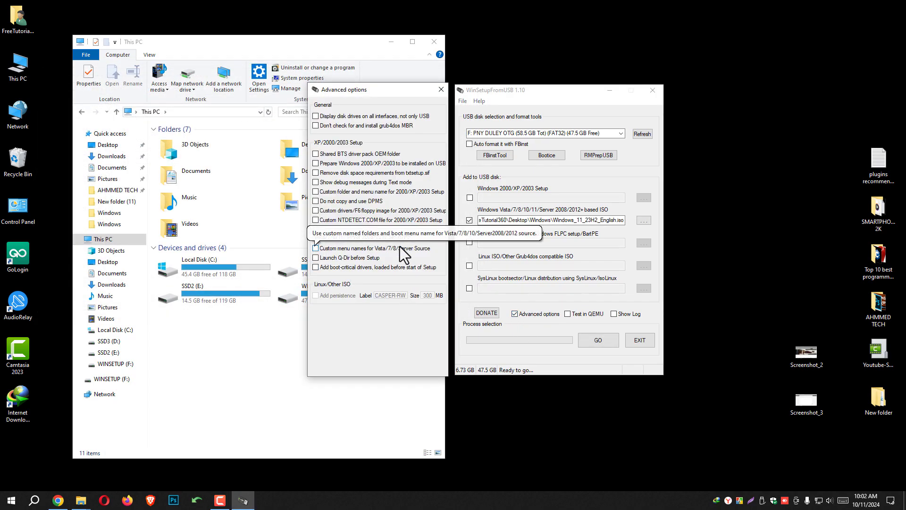
left_click(316, 249)
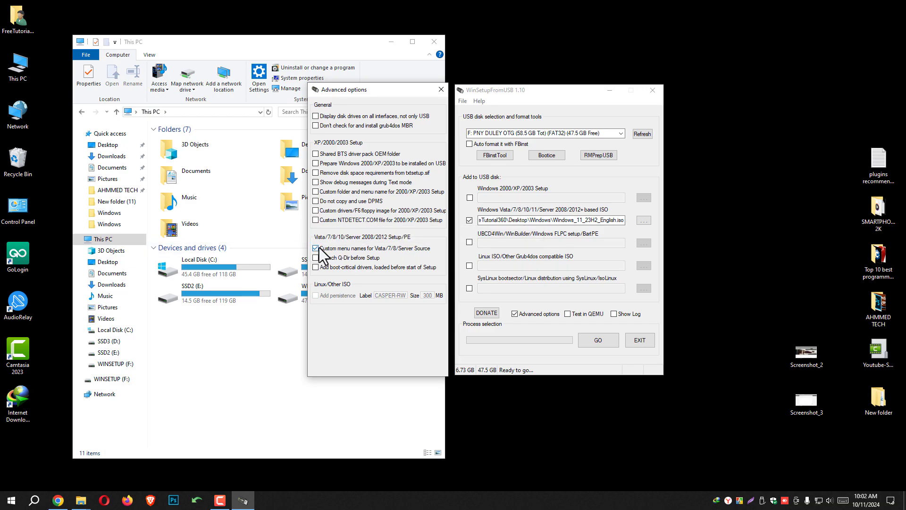
left_click(441, 90)
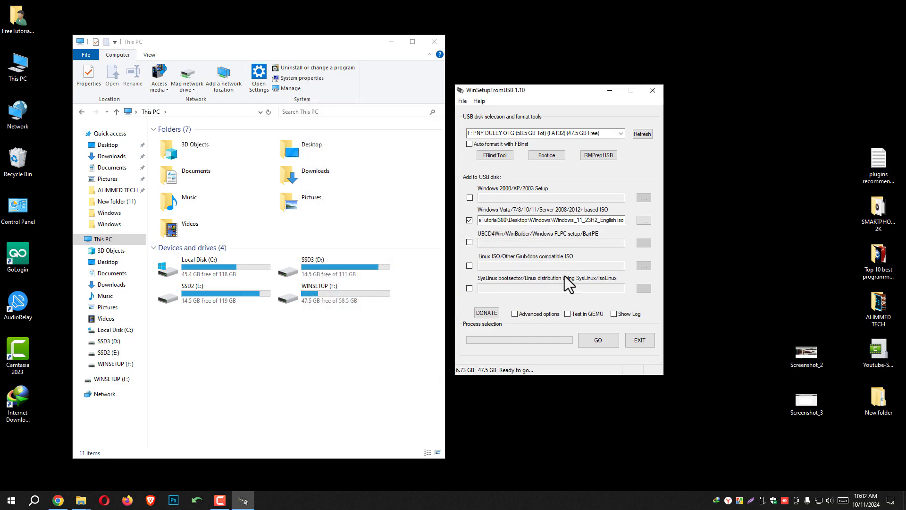
Start adding Windows 11 to the USB disk and set its custom setup folder name to "win11".
left_click(591, 342)
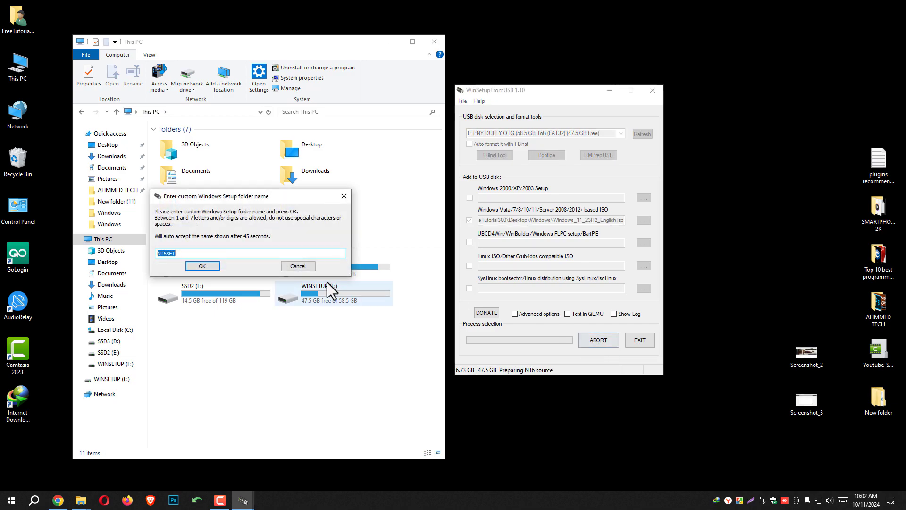
left_click_drag(233, 197, 543, 217)
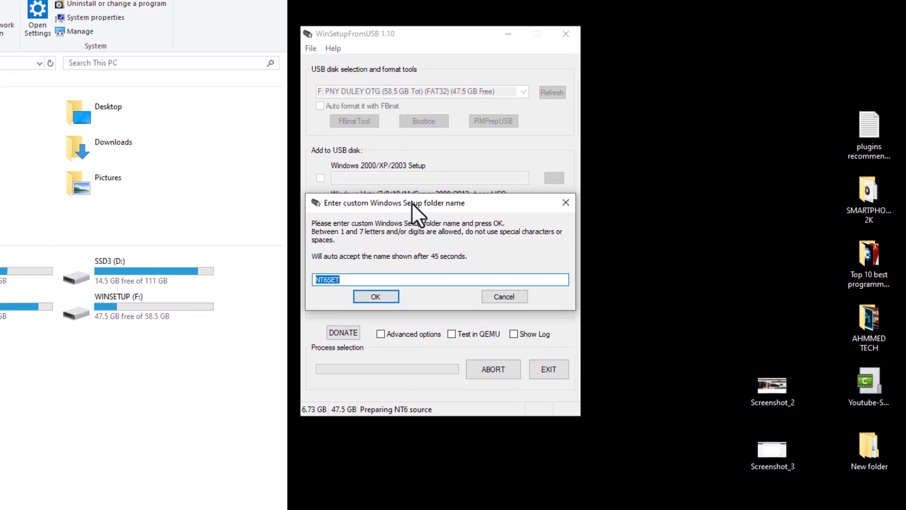
type("win11")
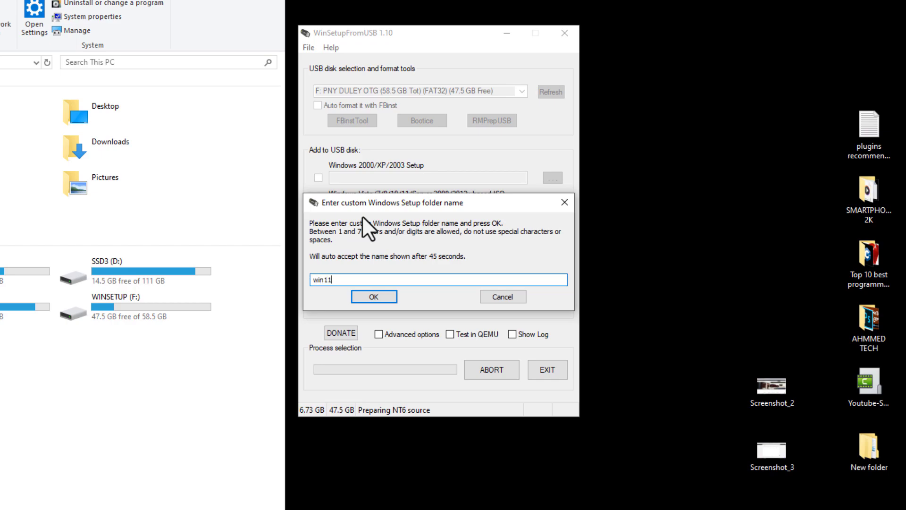
left_click(374, 296)
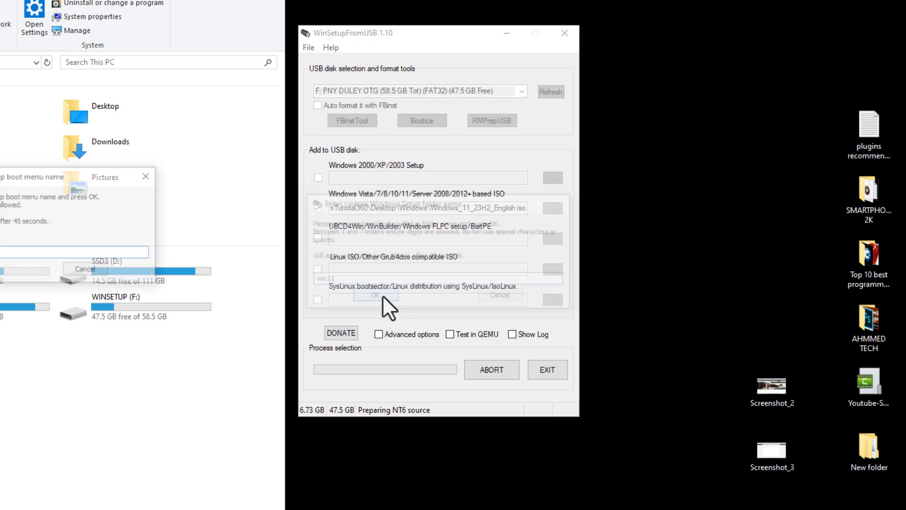
Set the custom Windows Setup boot menu name to "Windows 11" and acknowledge the completed job.
left_click_drag(395, 197, 414, 198)
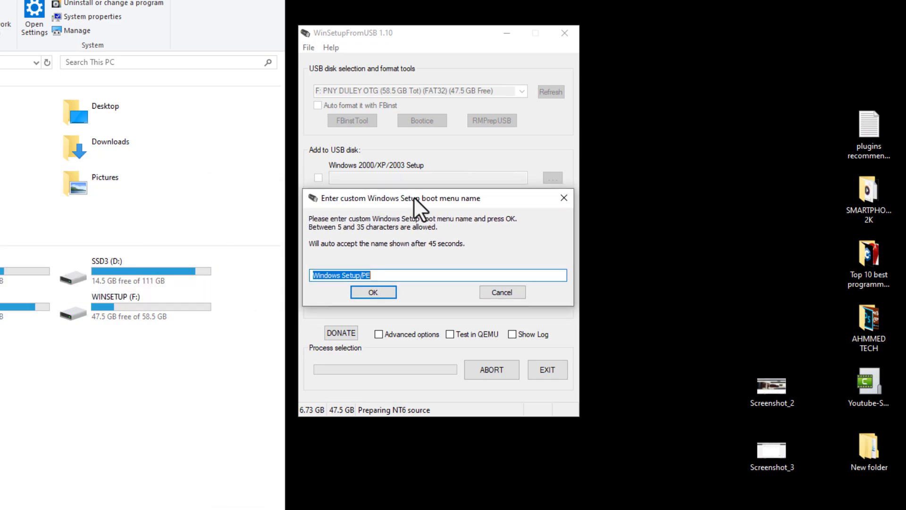
left_click(424, 278)
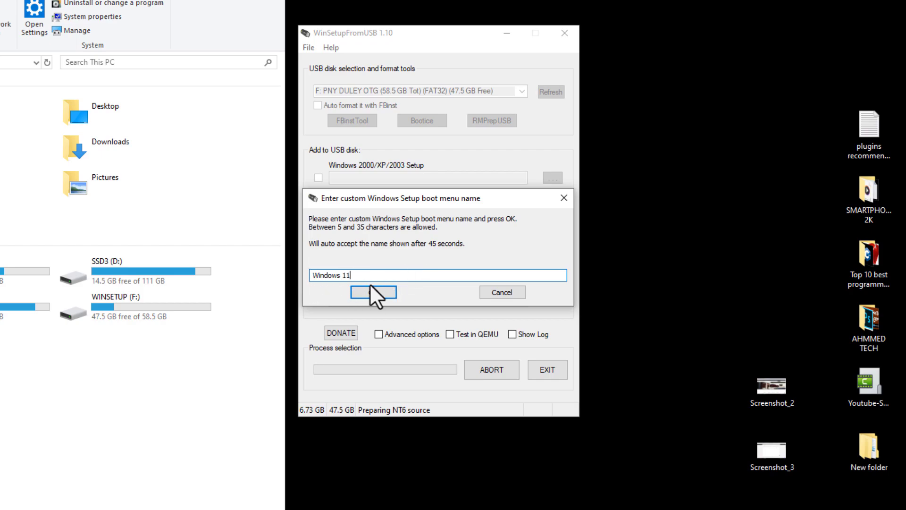
left_click(360, 292)
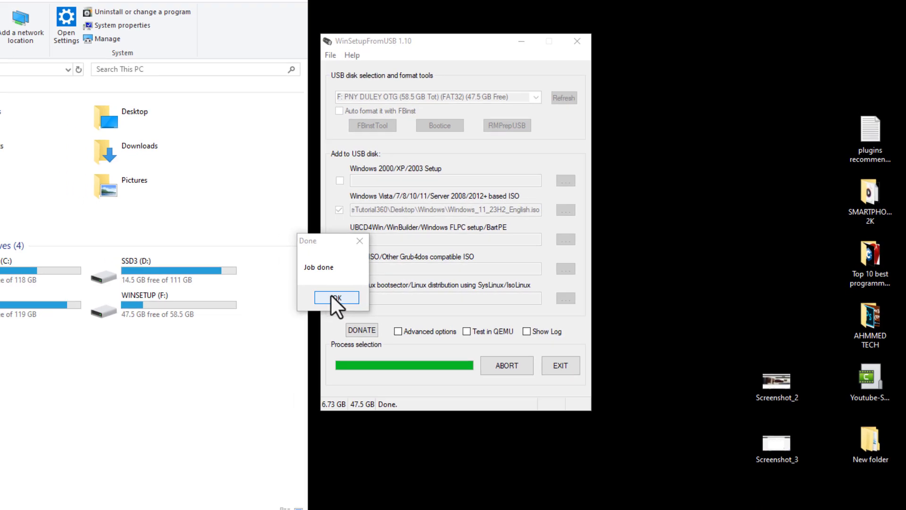
left_click(329, 301)
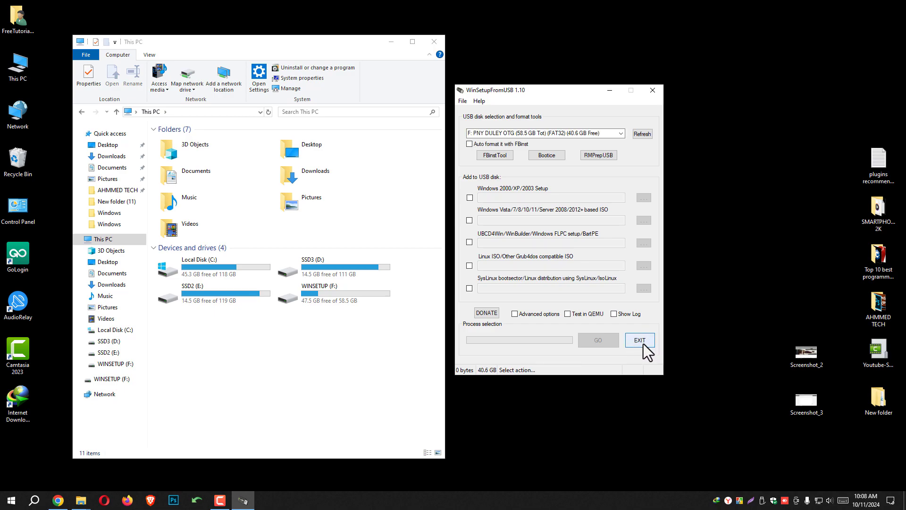
Refresh This PC to update the used space of the WINSETUP (F:) drive.
right_click(358, 336)
left_click(390, 376)
right_click(358, 344)
left_click(397, 383)
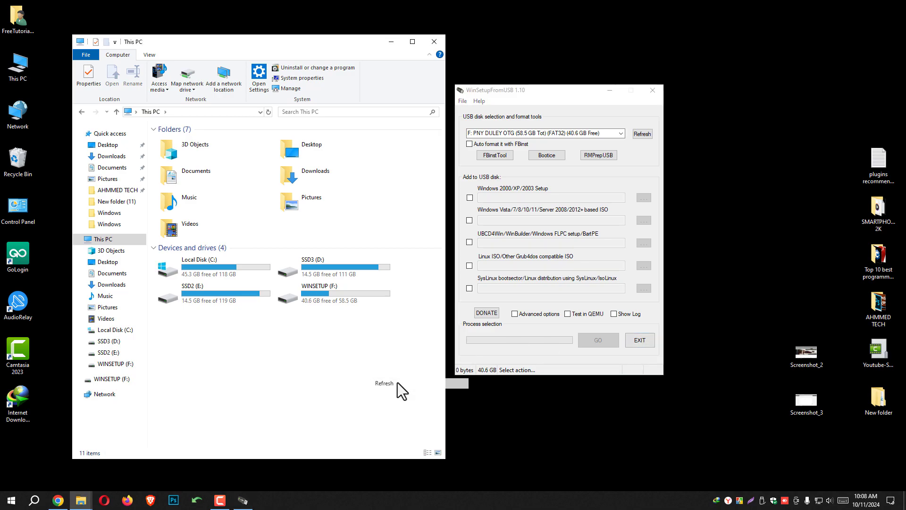
Open the WINSETUP (F:) drive and refresh its file list to check the boot files.
double_click(332, 299)
right_click(242, 295)
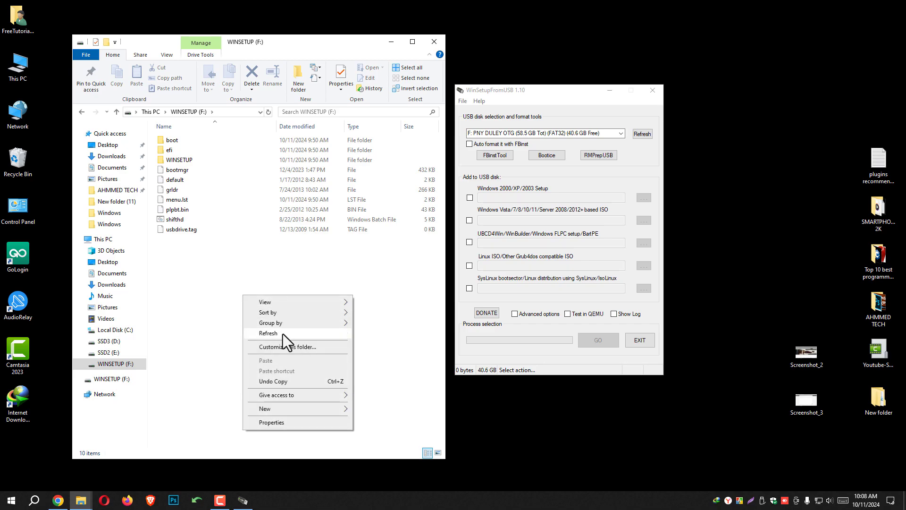
left_click(282, 333)
right_click(232, 284)
left_click(257, 323)
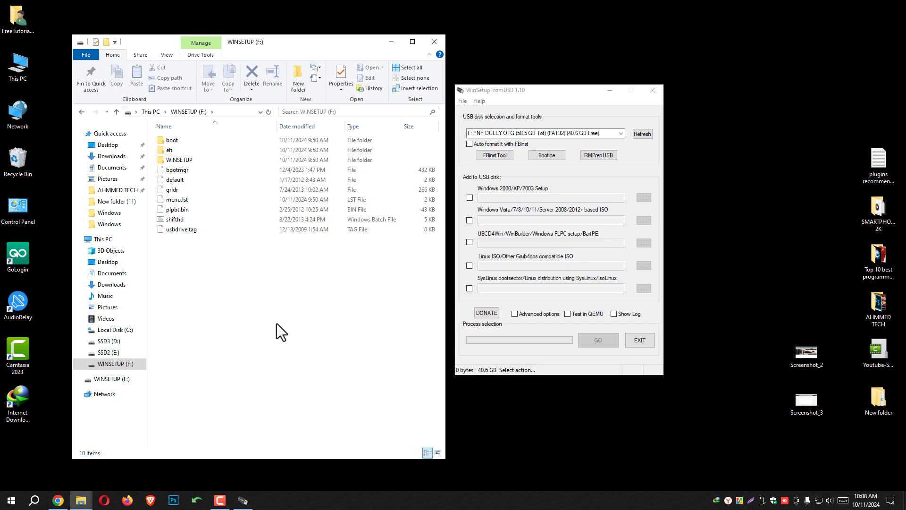
Exit WinSetupFromUSB, close the File Explorer window and refresh the desktop.
left_click(642, 340)
right_click(576, 210)
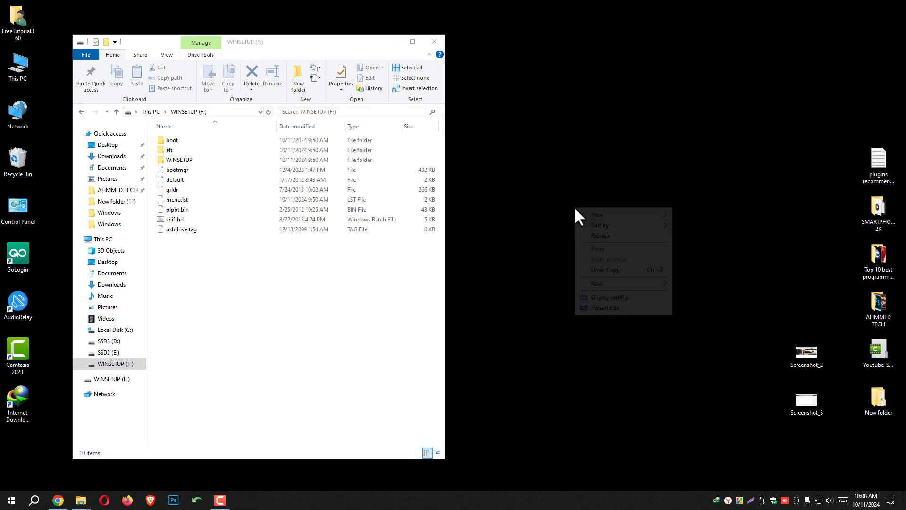
left_click(601, 238)
left_click(151, 112)
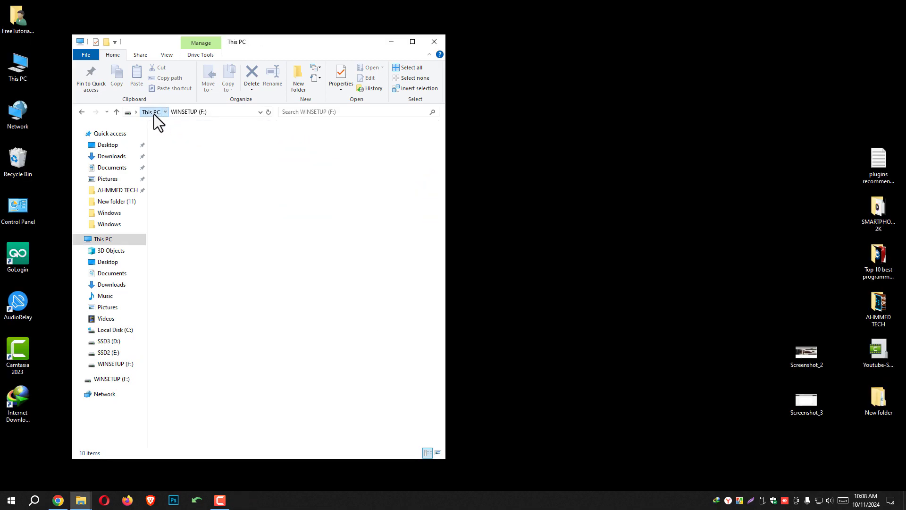
left_click(437, 43)
right_click(462, 187)
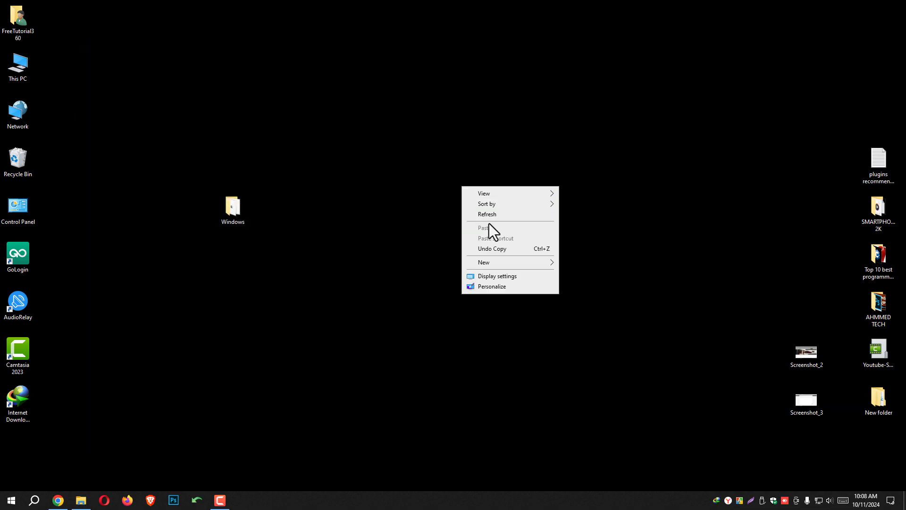
left_click(487, 214)
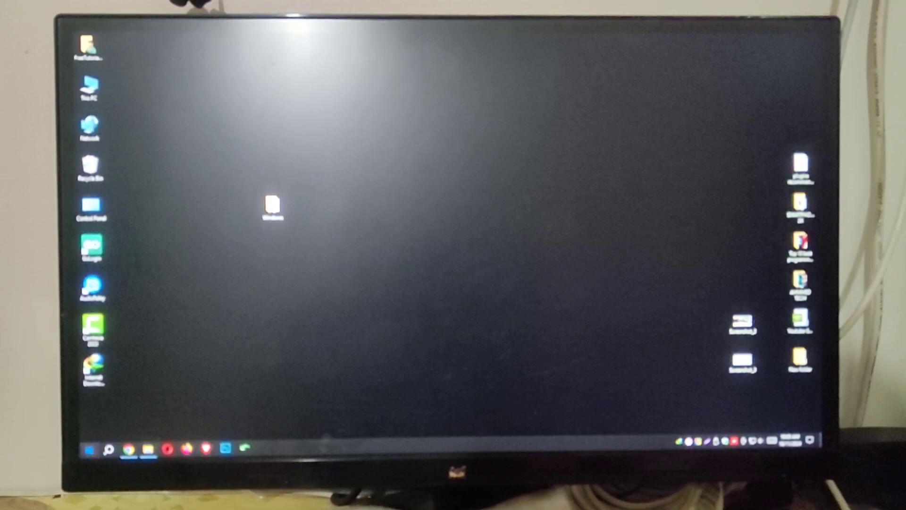
Restart the computer despite the open apps and boot it from the device "UEFI: PNY, Partition 1".
key("super")
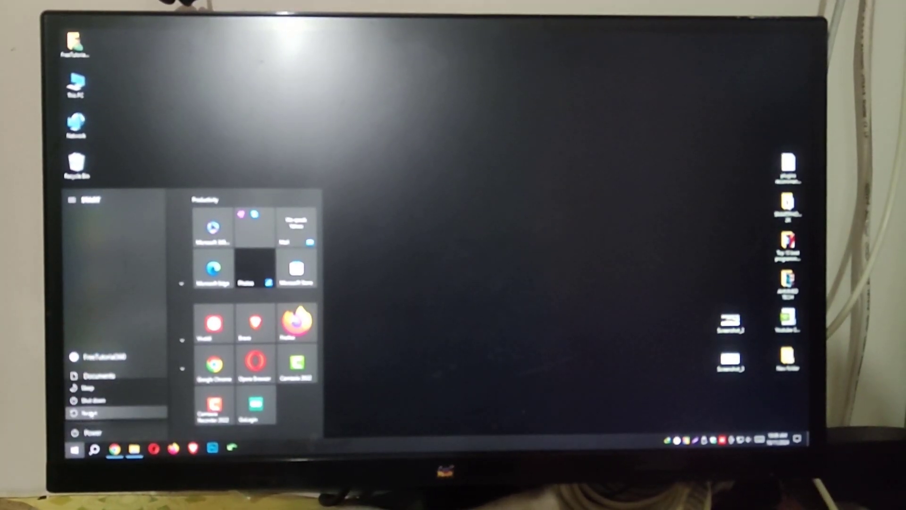
left_click(92, 415)
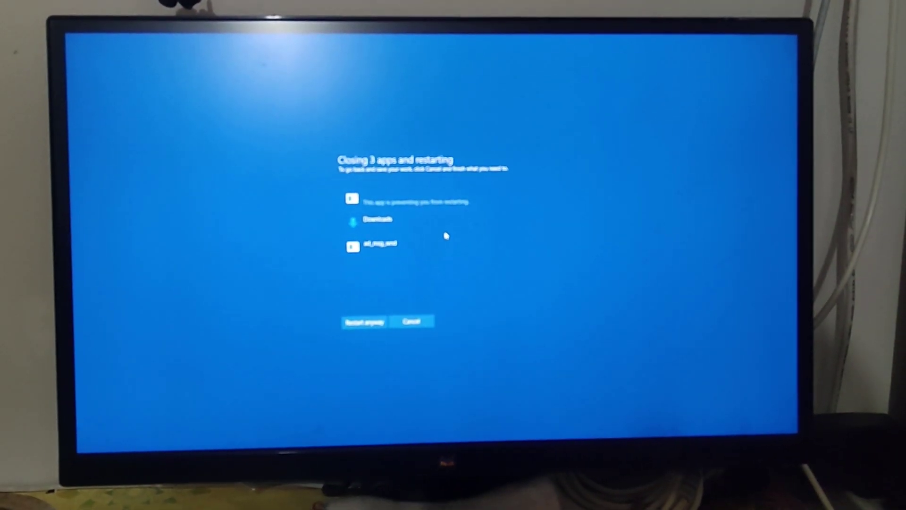
left_click(380, 328)
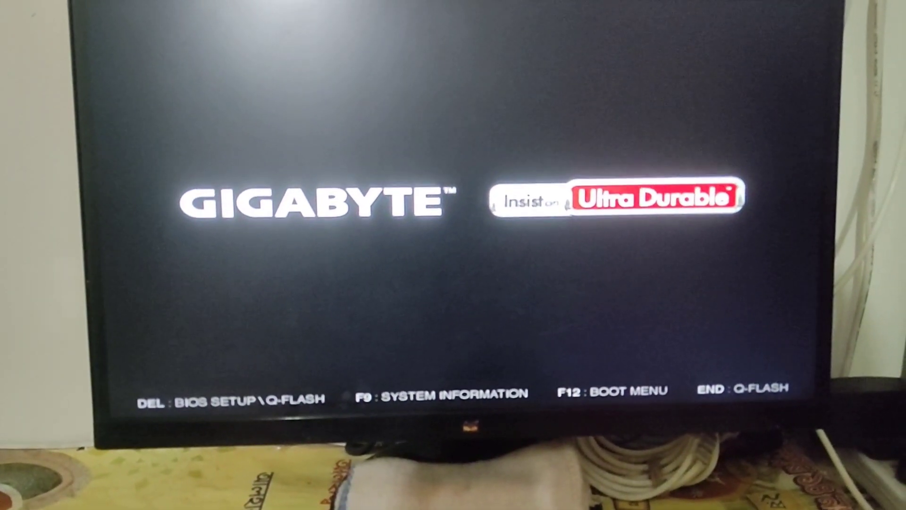
key("F12")
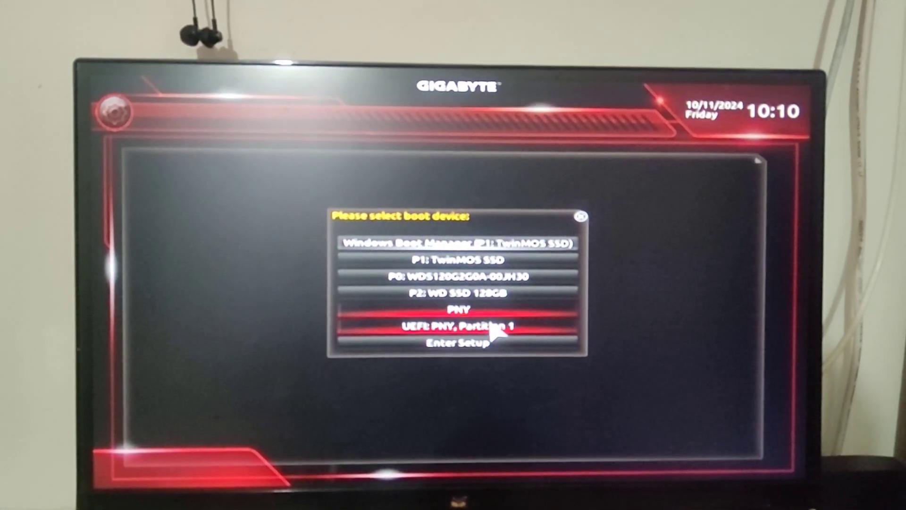
left_click(495, 325)
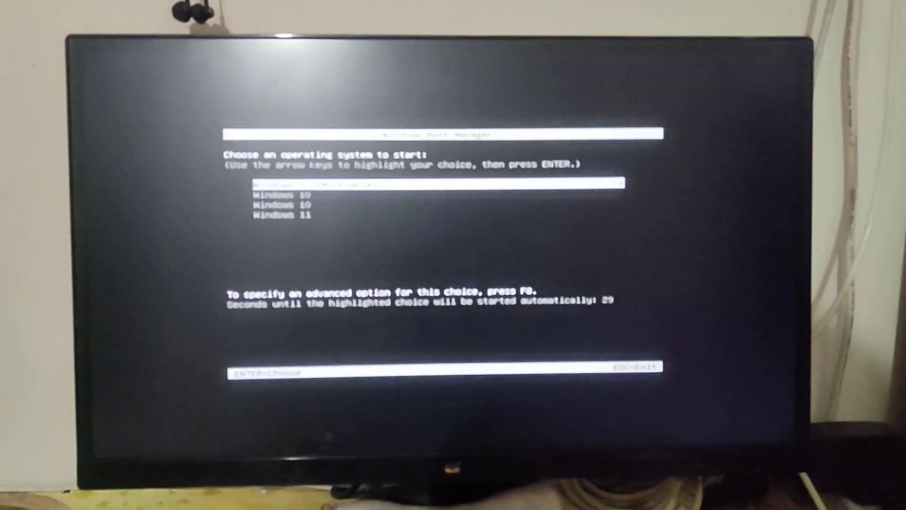
Examine the operating system entries offered by Windows Boot Manager, moving through the whole list.
key("Down")
key("Down")
key("Down")
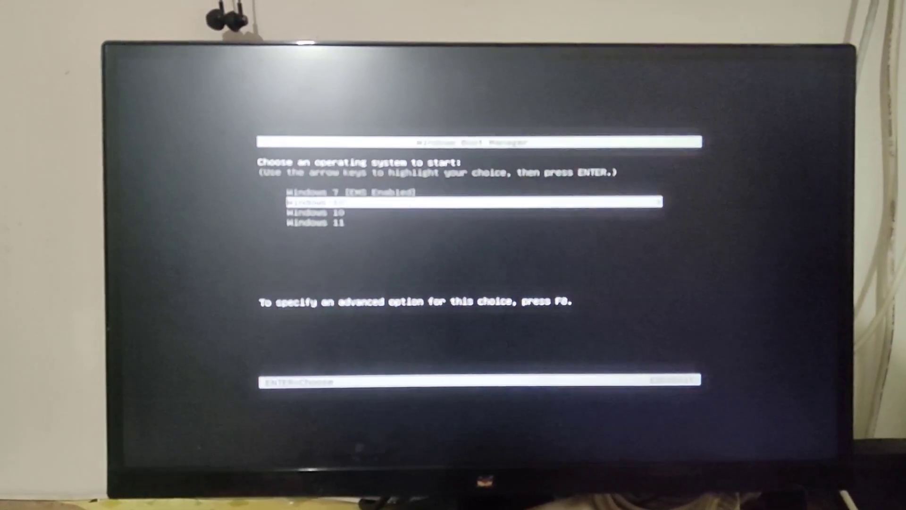
key("Up")
key("Up")
key("Up")
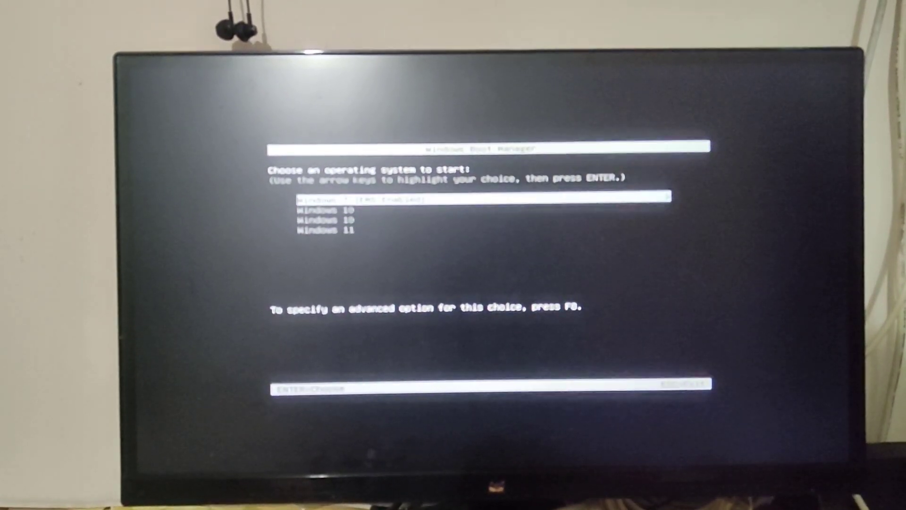
key("Down")
key("Down")
key("Down")
key("Up")
key("Up")
key("Up")
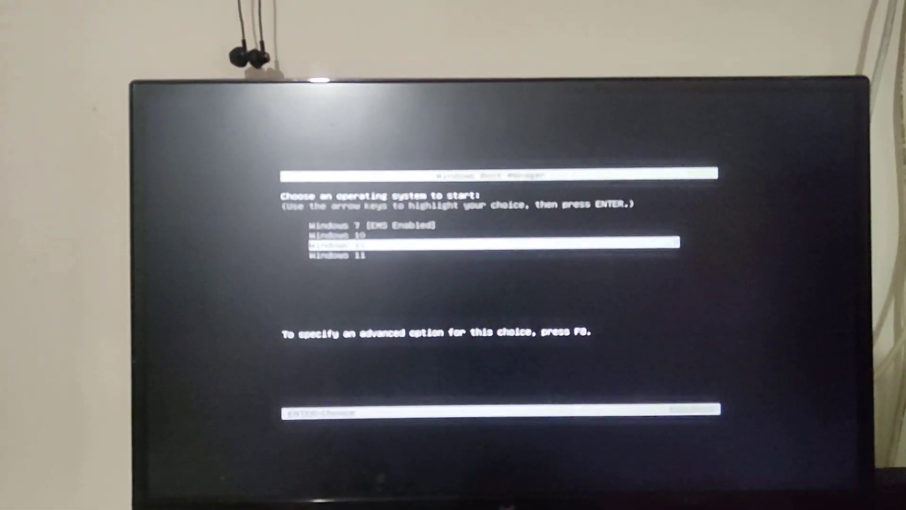
key("Down")
key("Down")
key("Up")
key("Up")
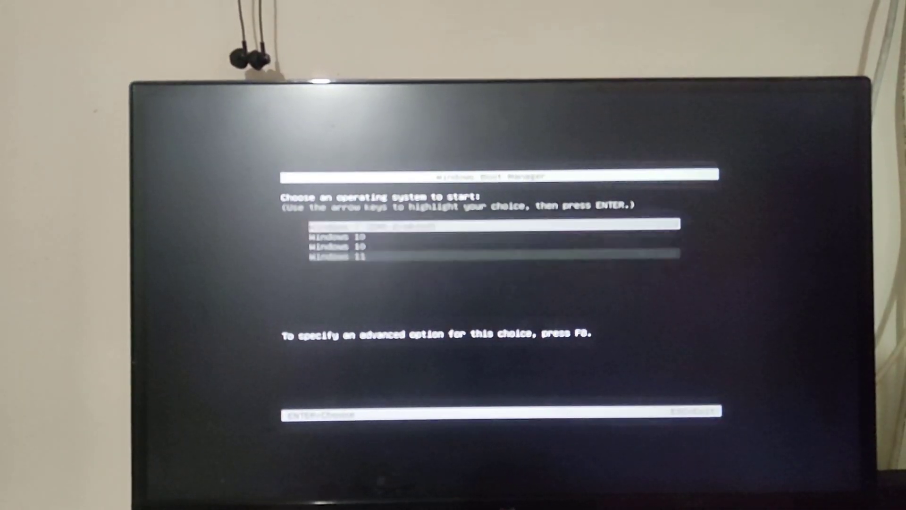
key("Down")
key("Up")
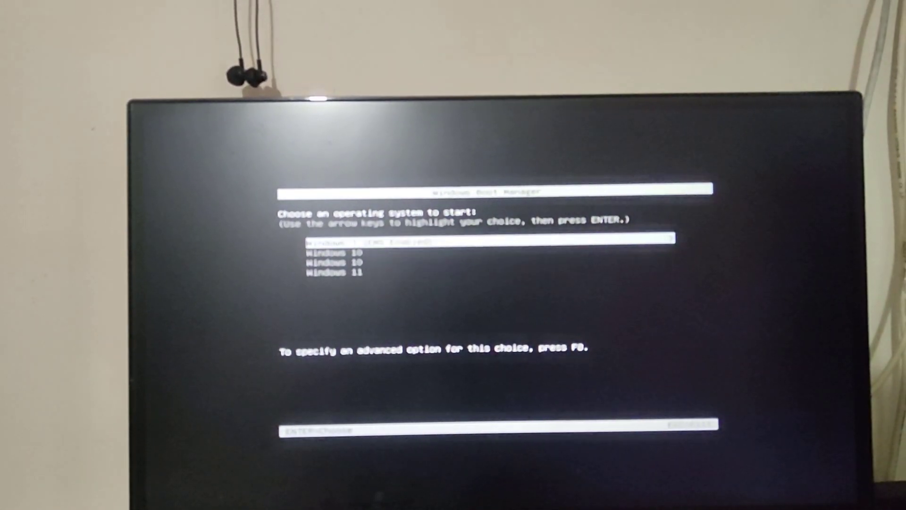
Start the Windows 11 installer and continue setup with English (United States) language and format and the US keyboard.
key("Down")
key("Down")
key("Down")
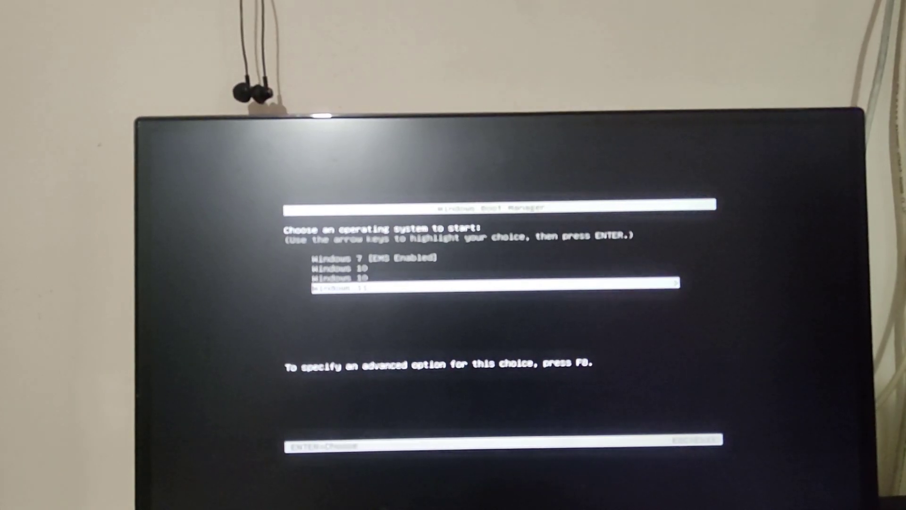
key("Up")
key("Up")
key("Up")
key("Down")
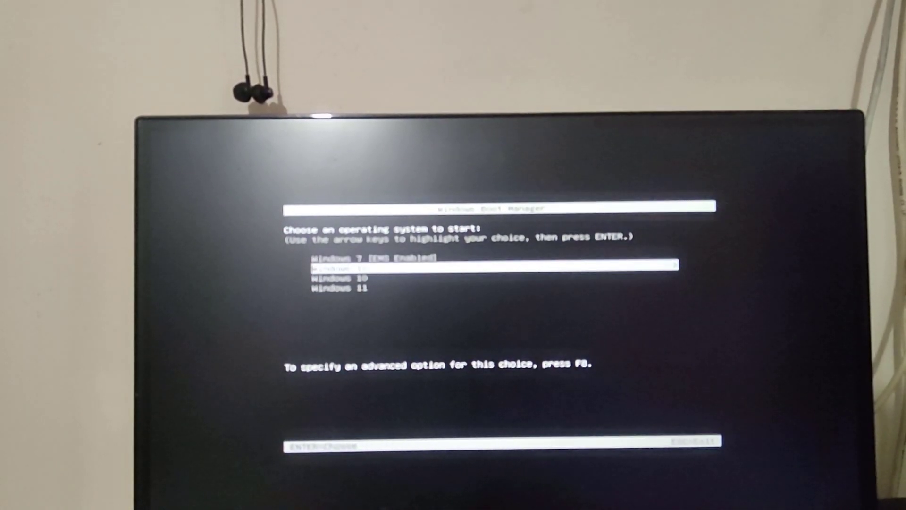
key("Down")
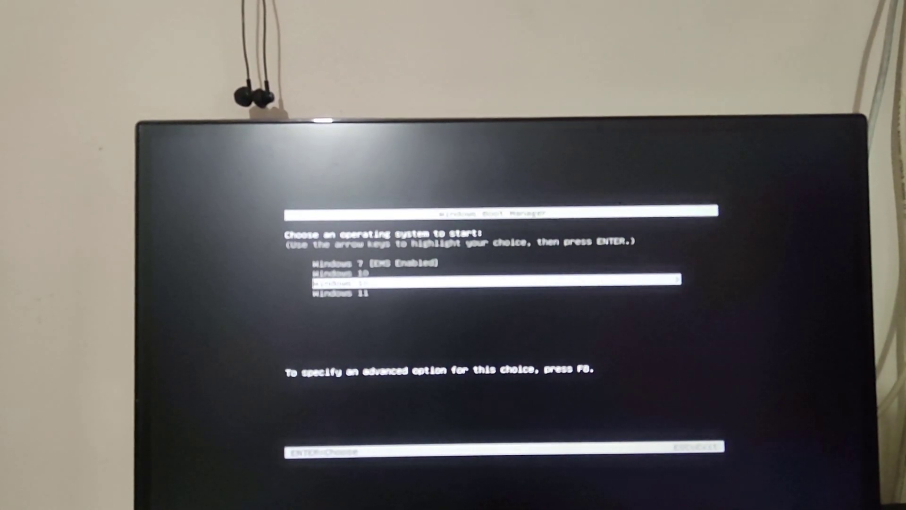
key("Down")
key("Return")
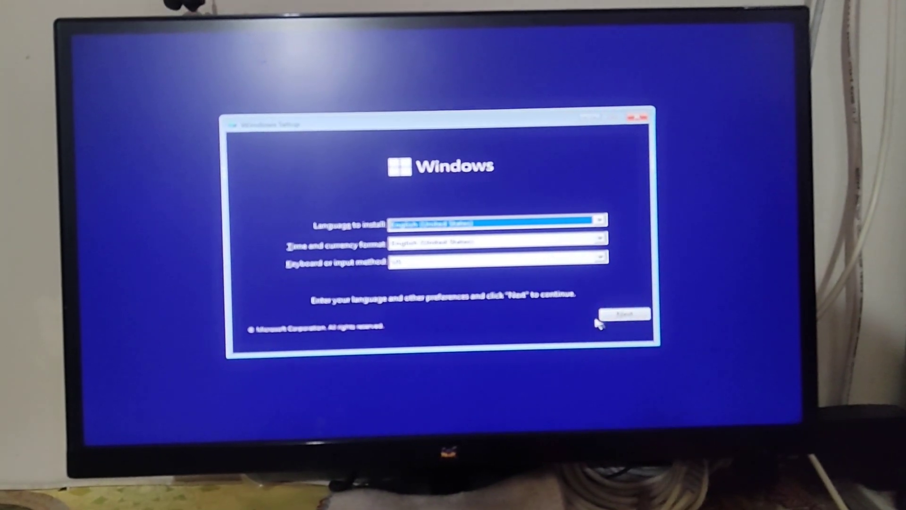
left_click(618, 302)
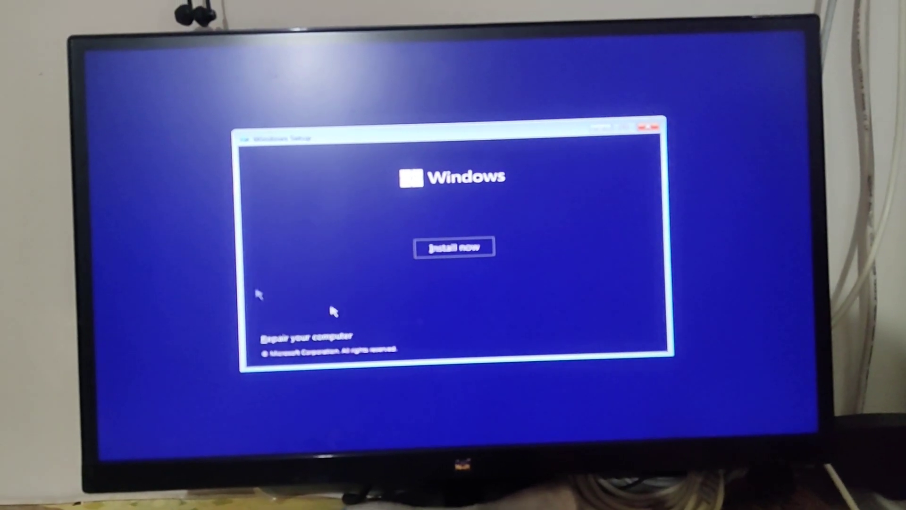